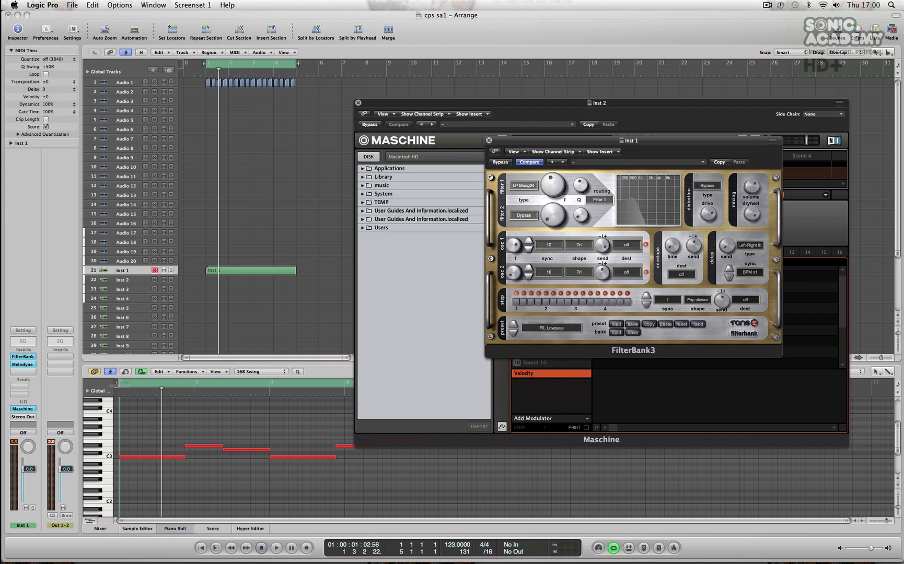
With the Melodyne editor open on Inst 1, bypass its FilterBank insert and mute every piano roll note except the first.
left_click(23, 365)
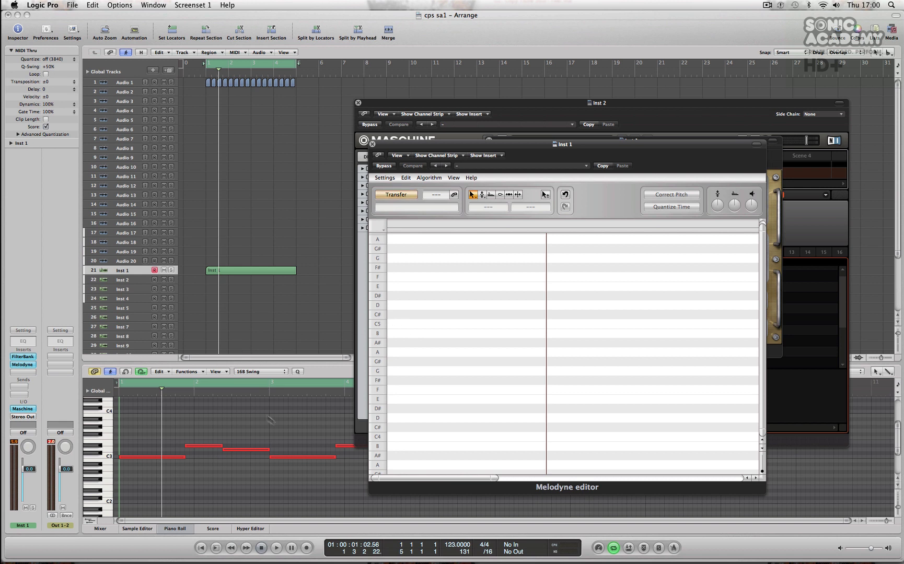
left_click(27, 357, "alt")
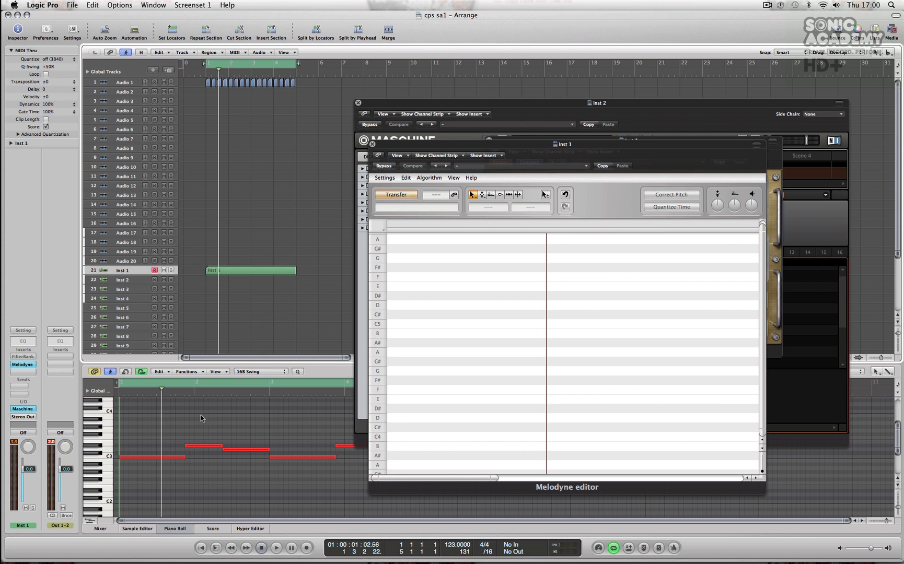
left_click_drag(202, 412, 359, 480)
left_click(248, 483)
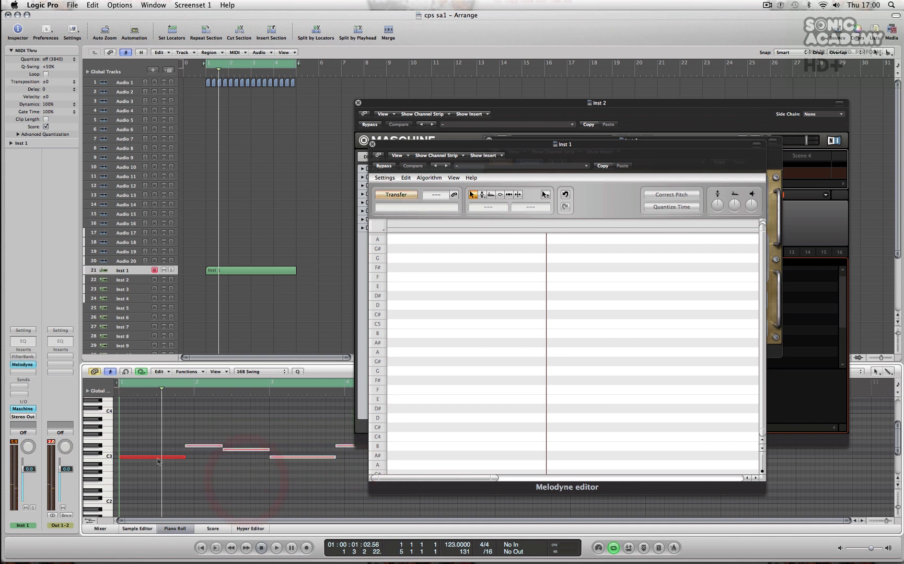
Transfer the first note of Inst 1 into Melodyne during playback to analyse the chord's pitches.
left_click(396, 195)
left_click(396, 195)
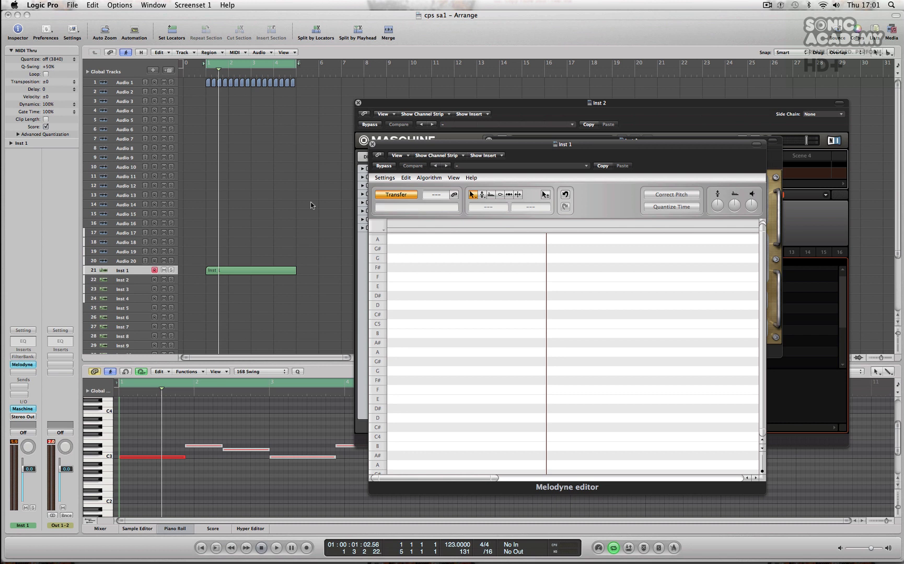
key("space")
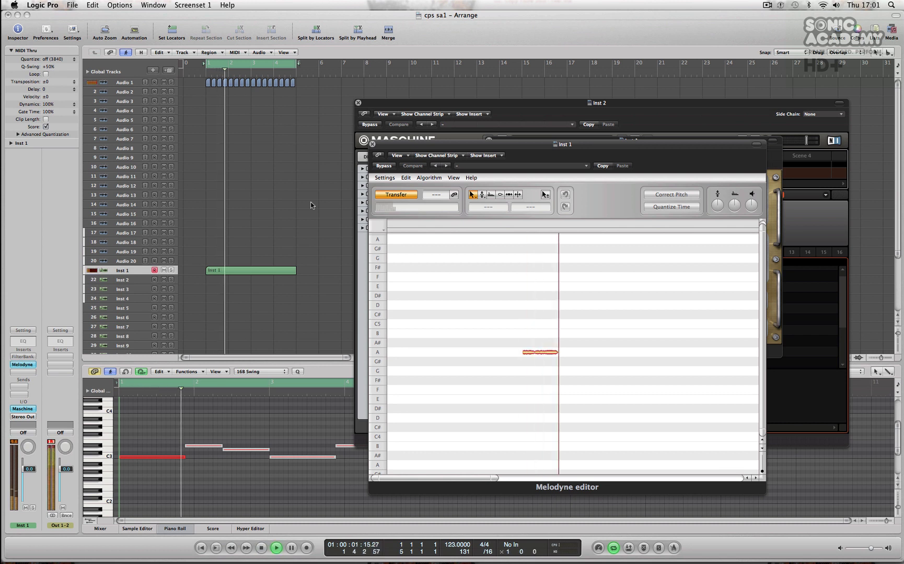
key("space")
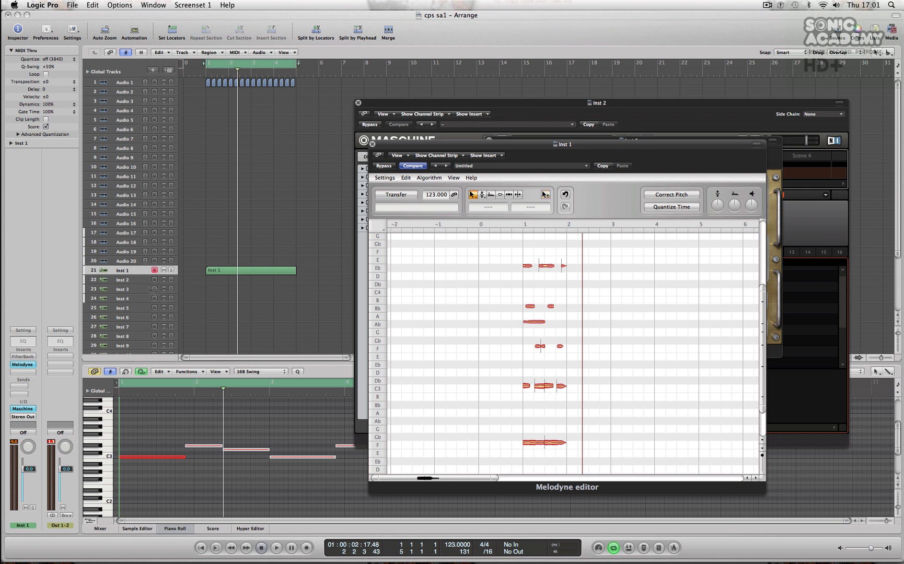
Create an empty MIDI region on the Inst 2 track and add an F2 note at its start.
left_click(124, 281)
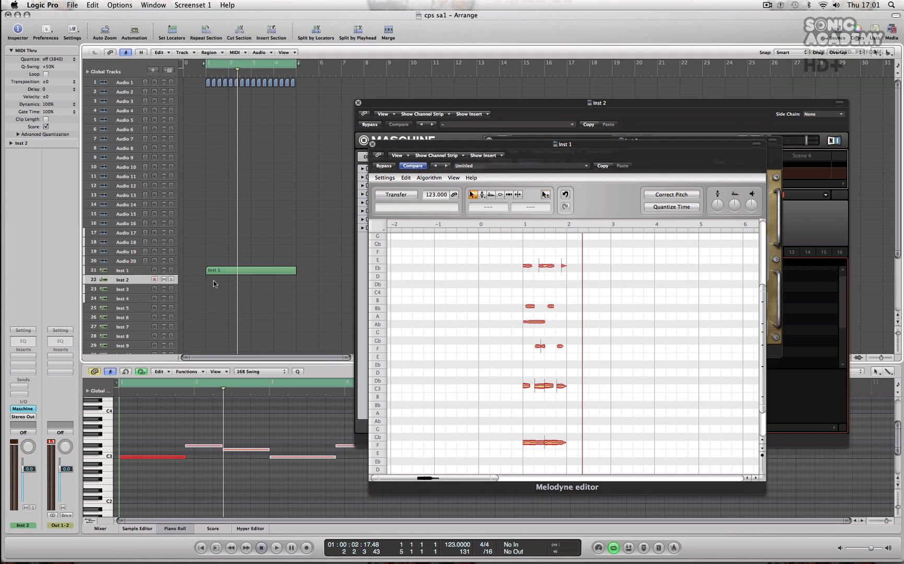
right_click(213, 284)
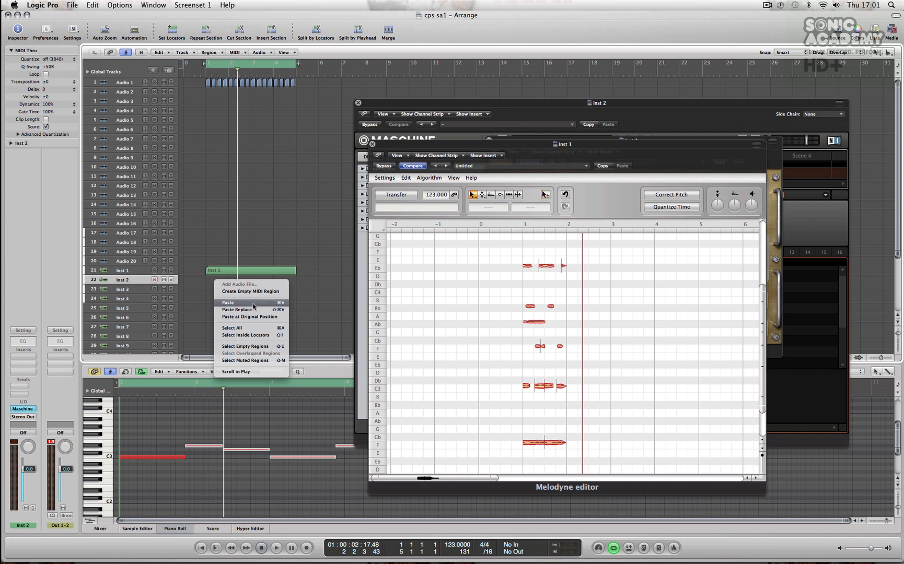
left_click(250, 294)
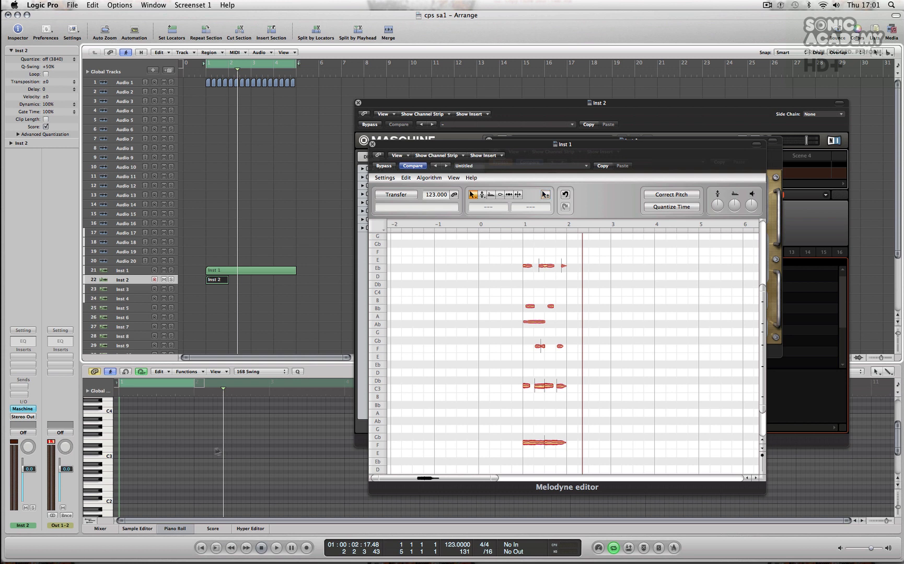
left_click(123, 483)
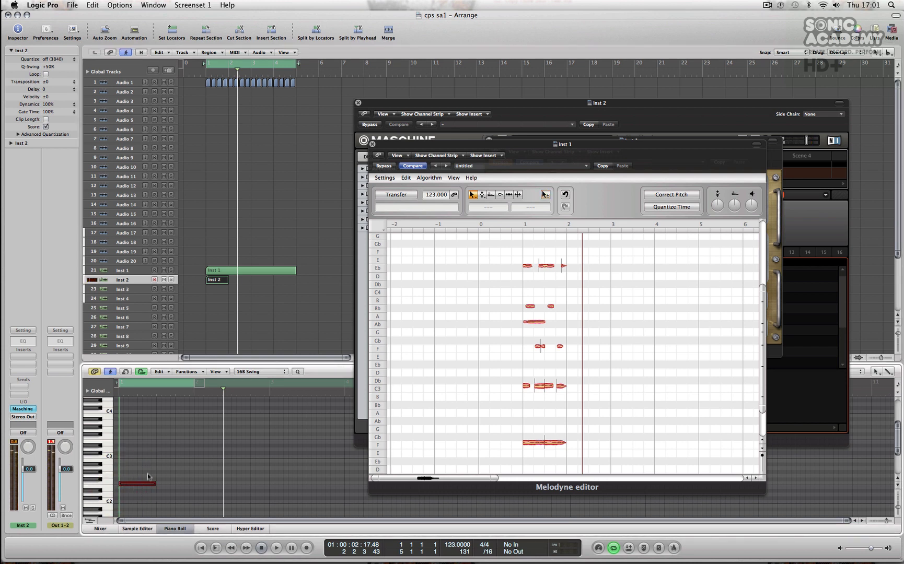
Move the new region to Inst 3 and copy its note up to C3, F3, Ab3, Bb3 and Eb4, matching Melodyne.
left_click_drag(219, 280, 218, 289)
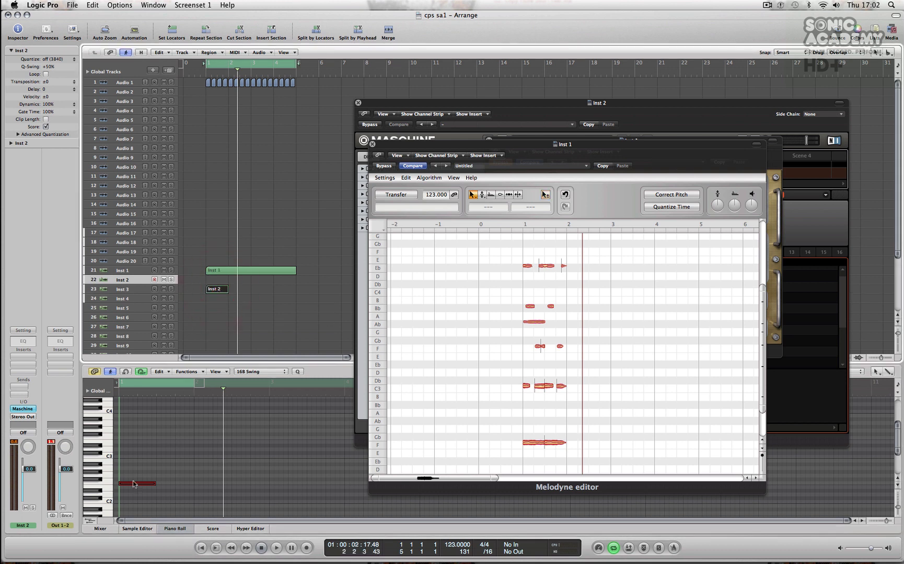
key("Down")
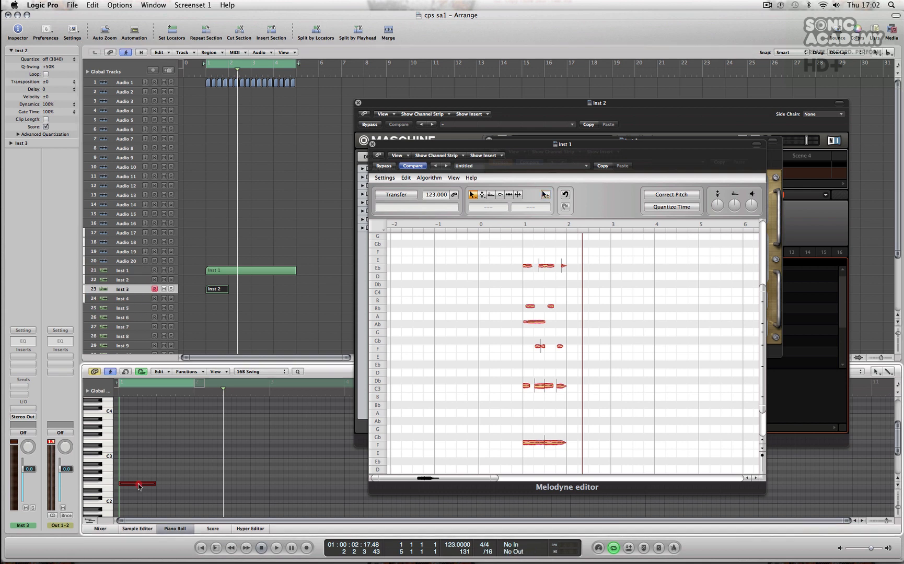
left_click_drag(139, 486, 141, 421)
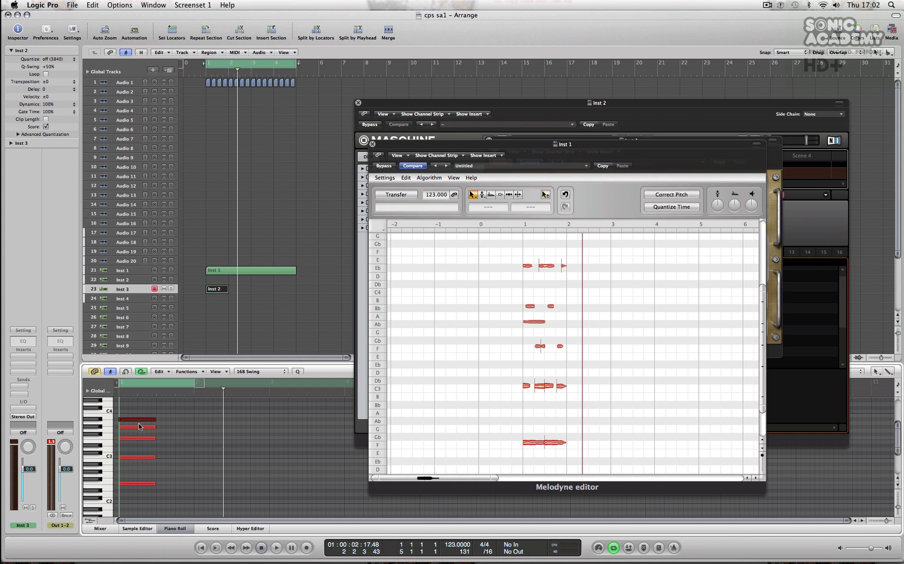
scroll(140, 424, "up", 2)
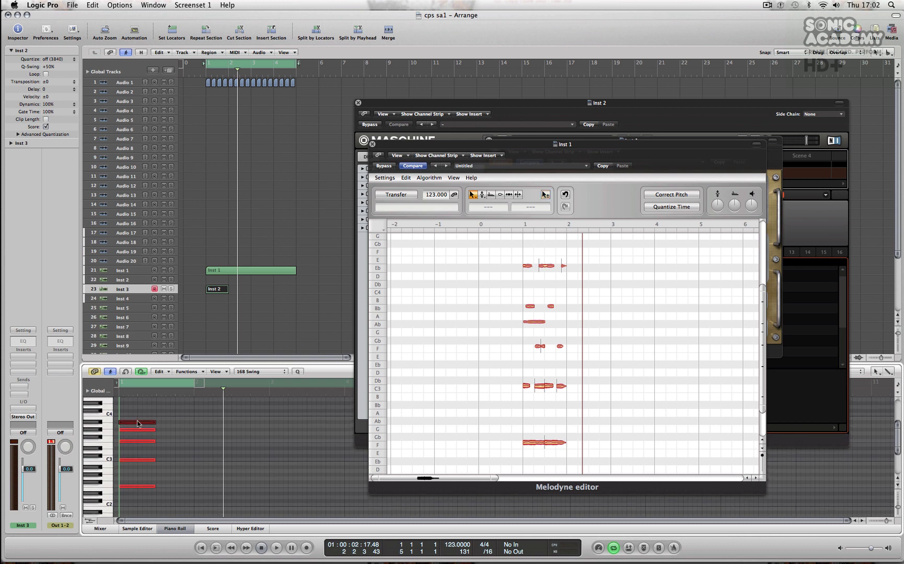
left_click_drag(139, 427, 139, 404)
Insert a stereo EXS24 sampler as the instrument of the Inst 3 track.
left_click(23, 409)
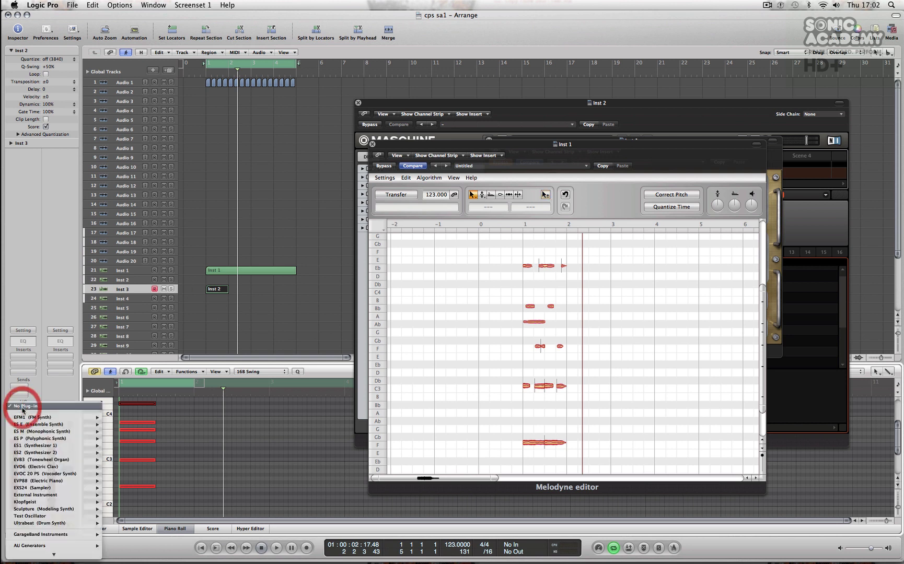
mouse_move(47, 488)
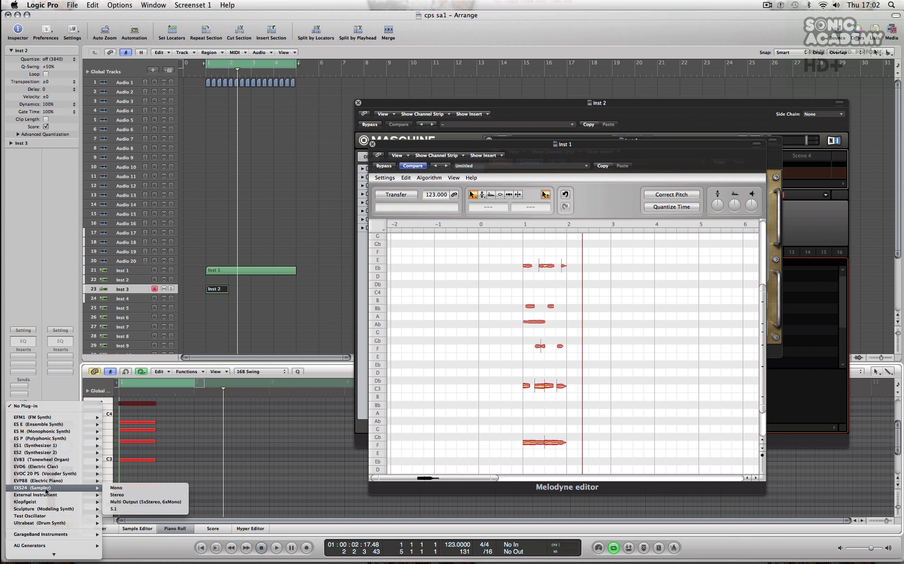
left_click(155, 496)
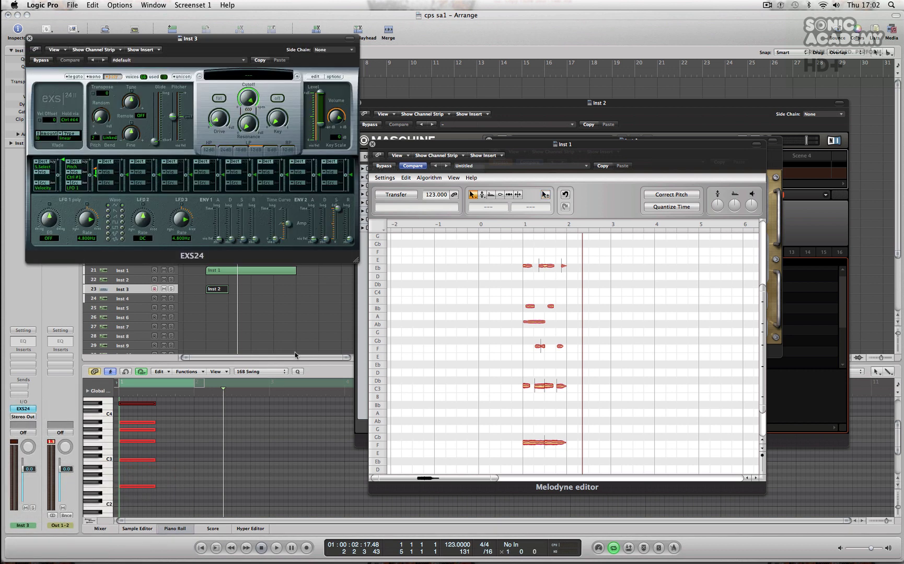
Load the factory synth pad Softpad 1 into the EXS24.
left_click(242, 72)
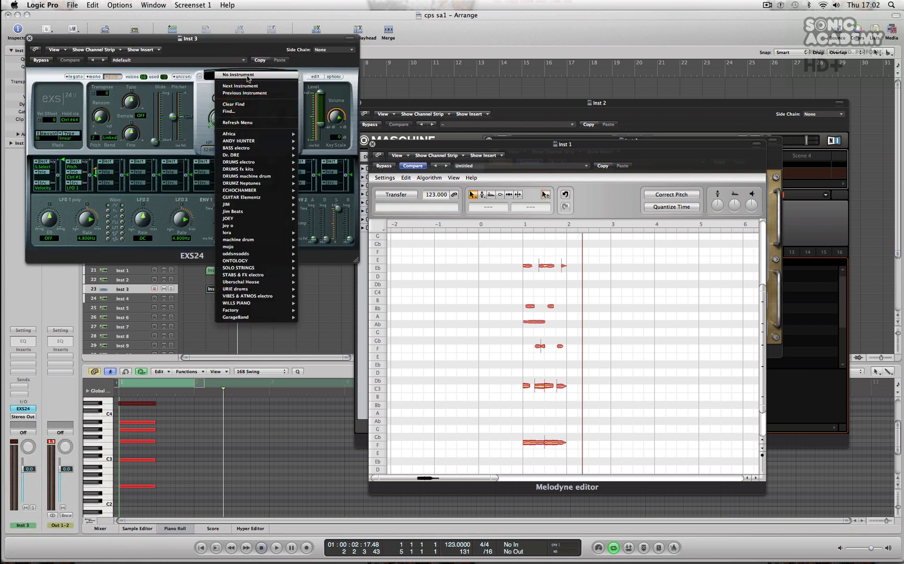
mouse_move(249, 314)
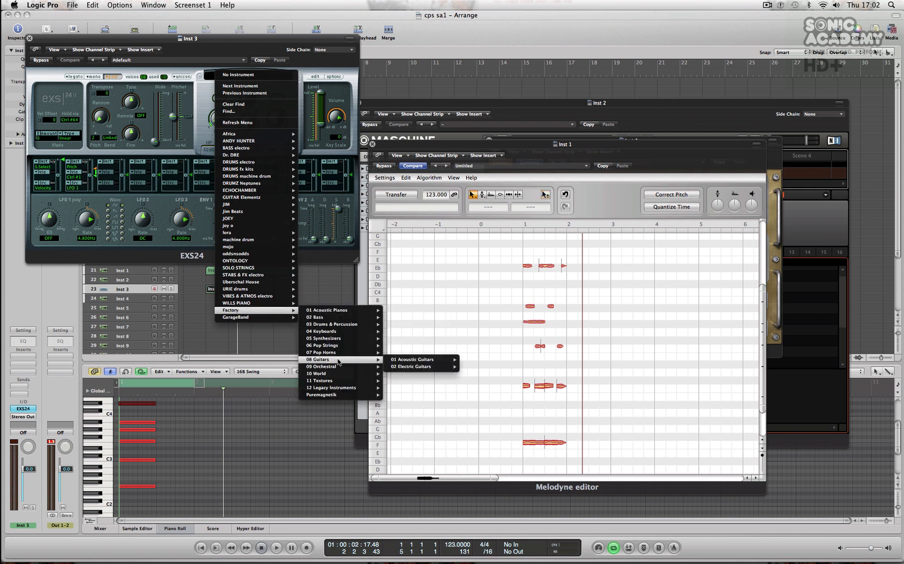
mouse_move(348, 339)
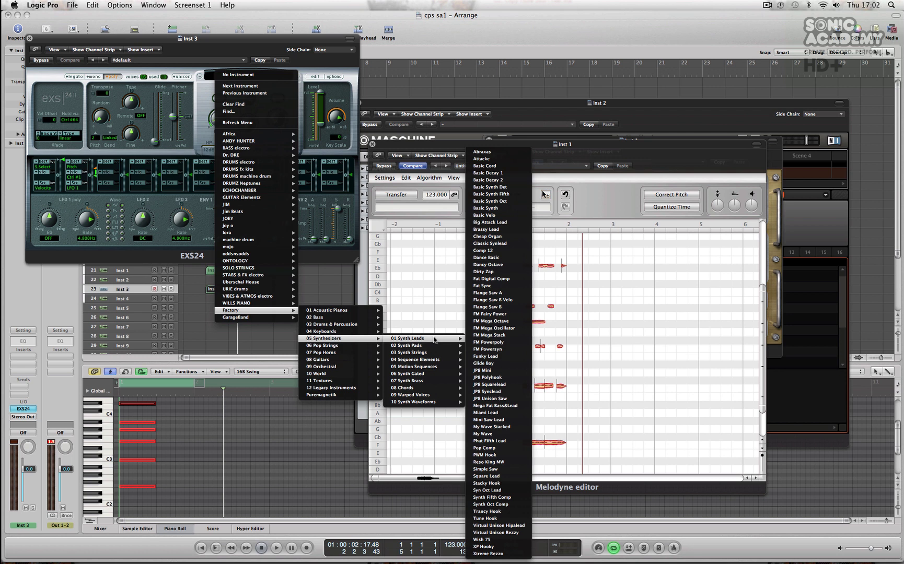
mouse_move(434, 347)
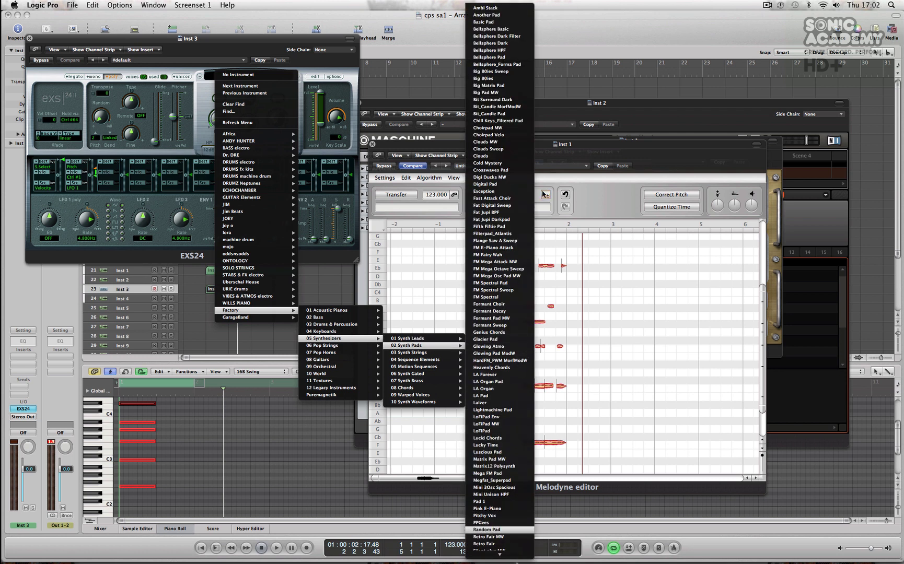
scroll(486, 453, "down", 5)
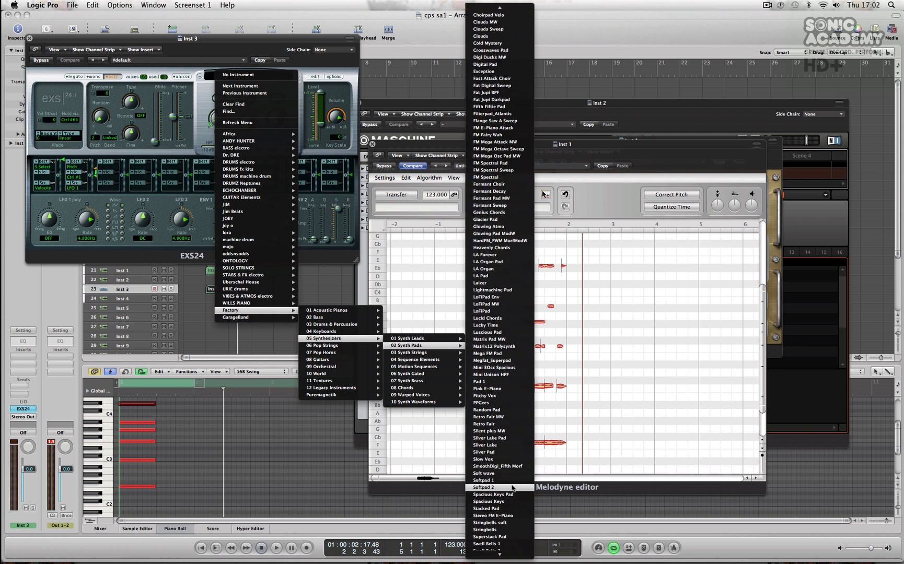
left_click(512, 480)
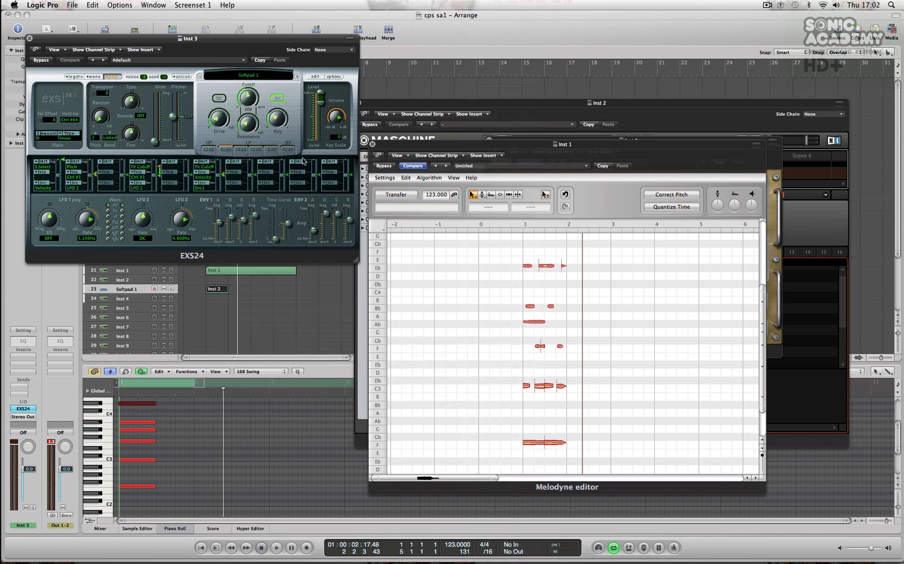
Solo the Softpad 1 track and play back its chord, with the EXS24 window moved clear of the track list.
left_click_drag(222, 38, 427, 55)
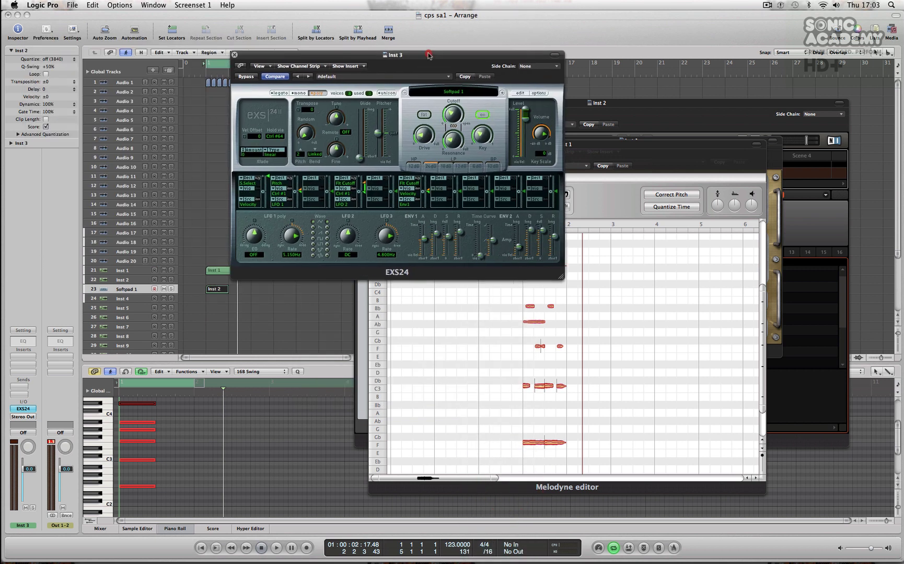
left_click(171, 290)
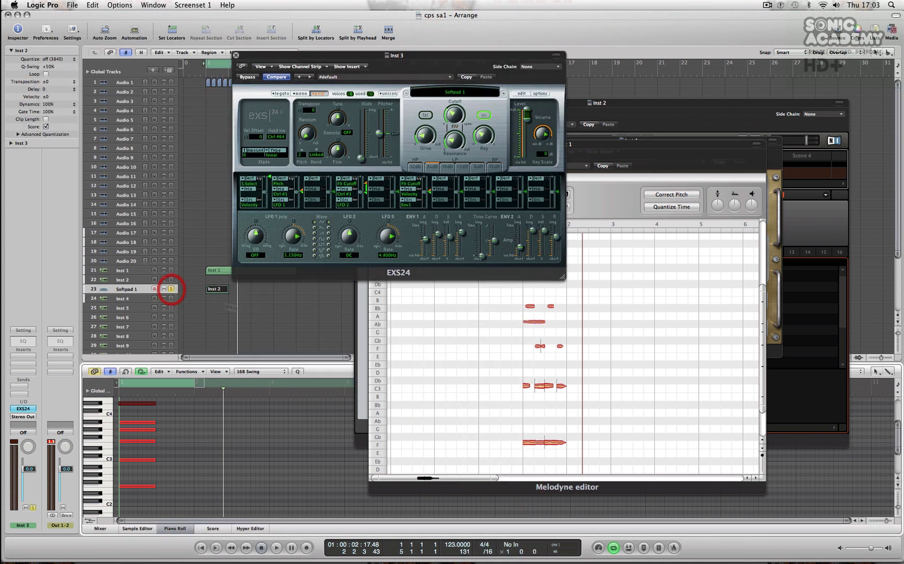
left_click(135, 272)
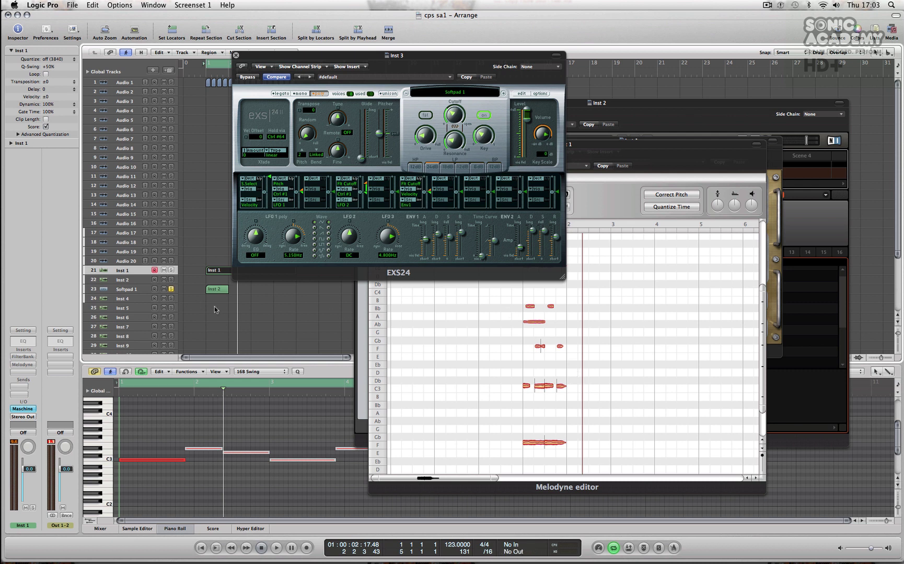
key("space")
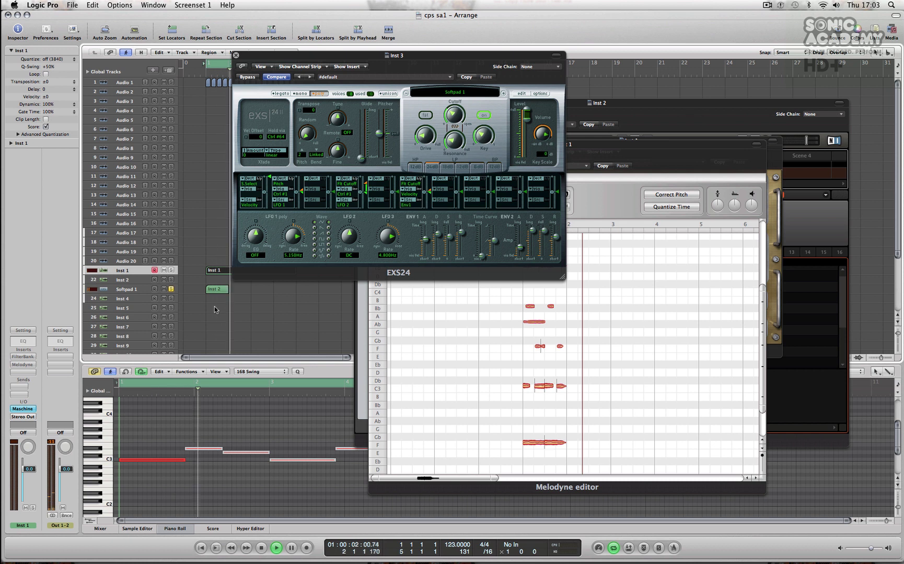
key("space")
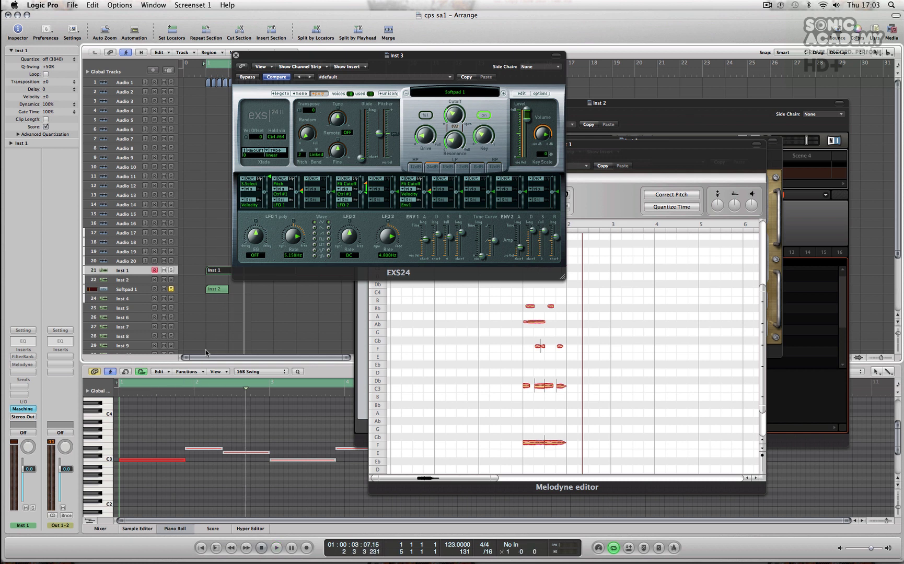
Transpose all notes of the Softpad 1 track's chord region down one octave.
scroll(172, 426, "up", 5)
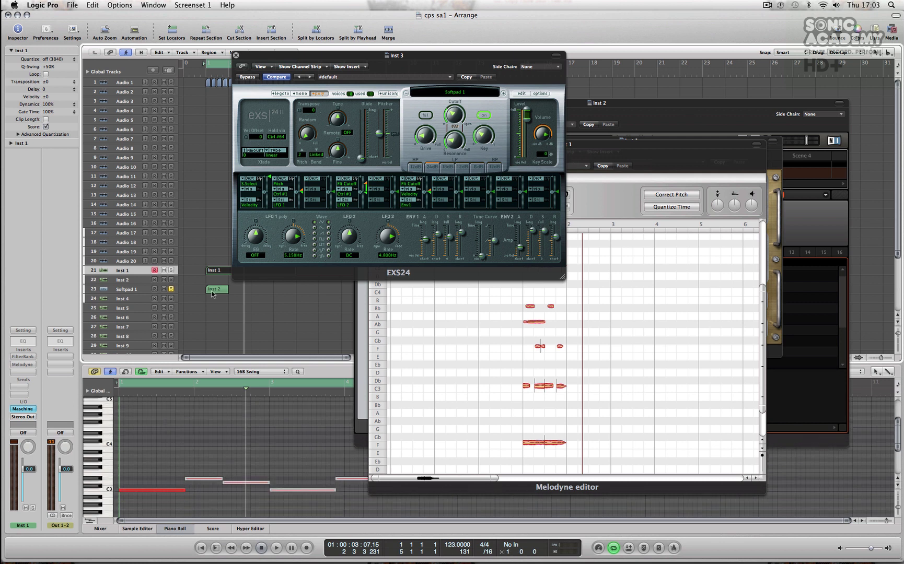
left_click(212, 294)
scroll(141, 406, "down", 3)
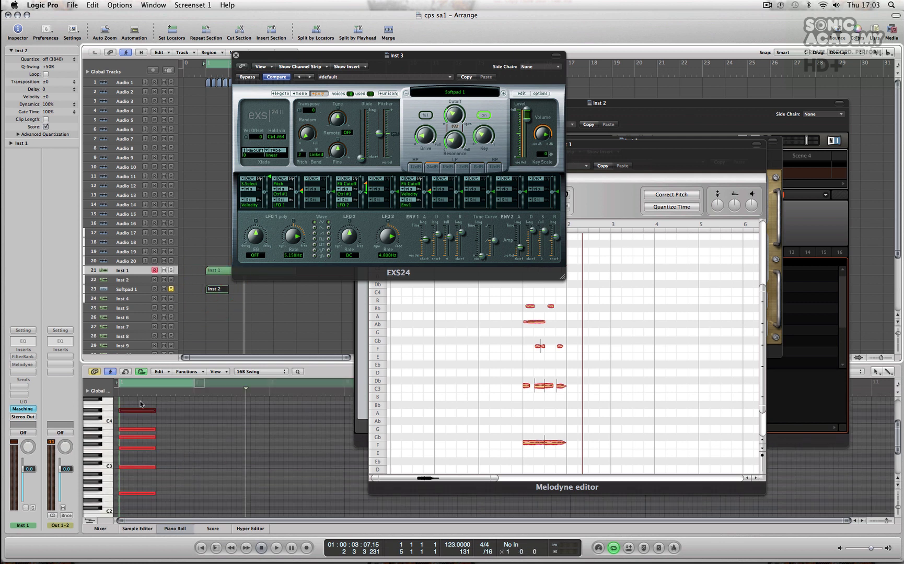
left_click_drag(140, 403, 134, 487)
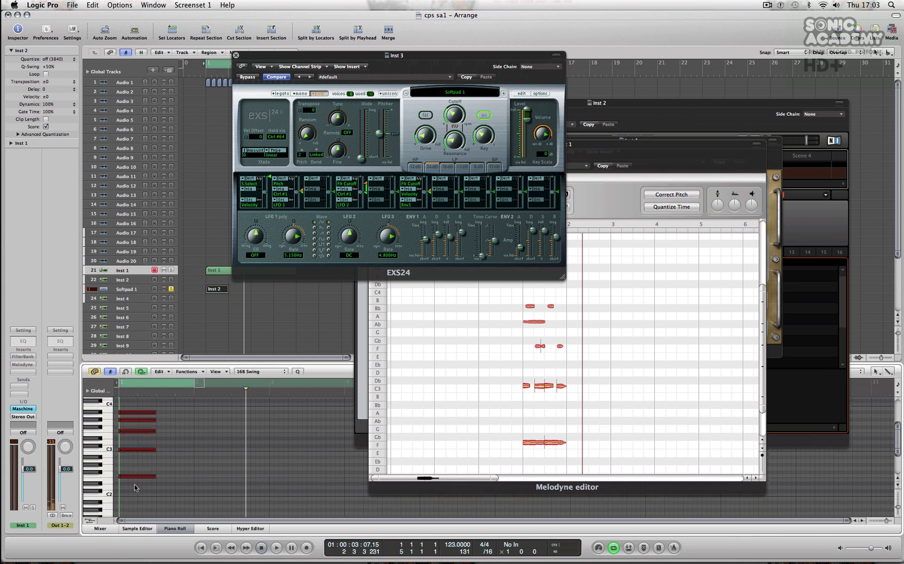
scroll(136, 460, "down", 5)
left_click_drag(134, 445, 134, 491)
Adjust the EXS24 filter cutoff during playback and switch the solo from Softpad 1 to Inst 1 to compare the sounds.
key("space")
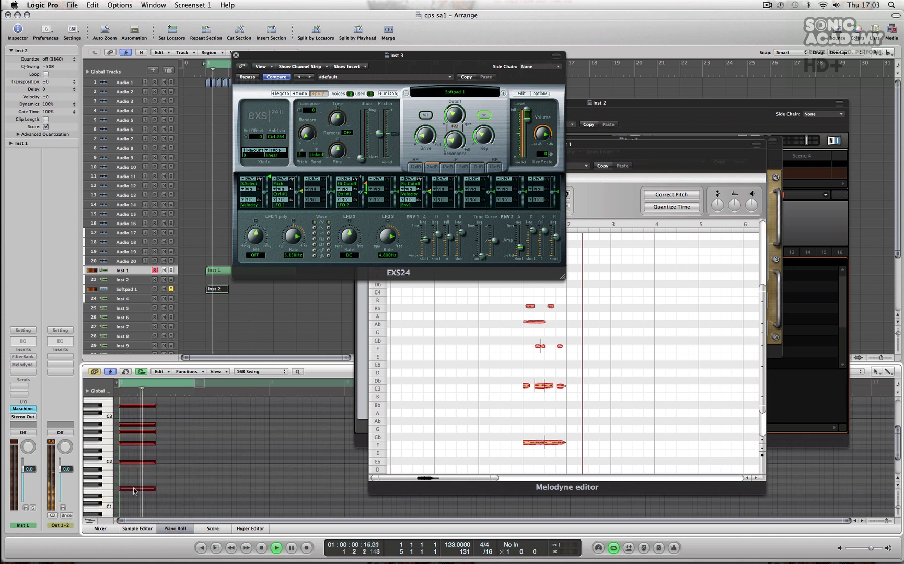
left_click(453, 113)
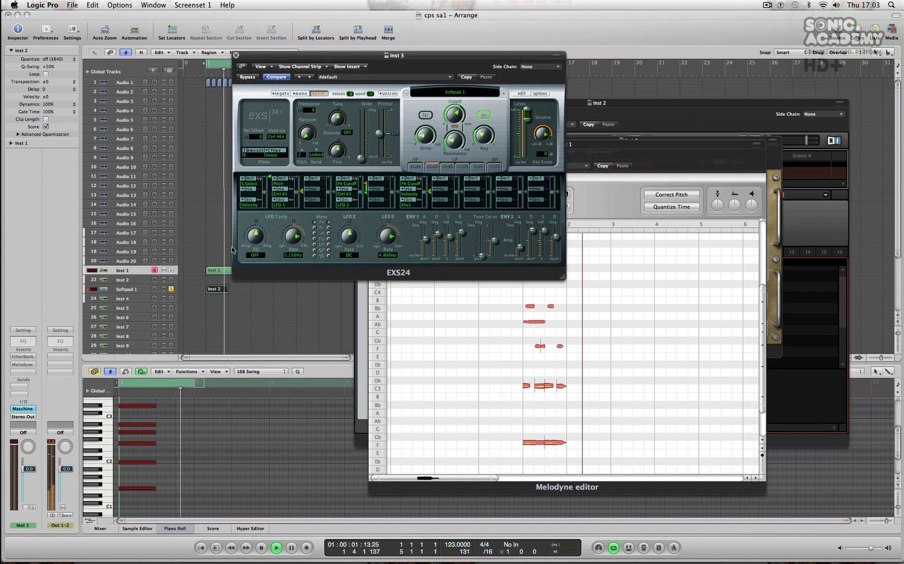
left_click(171, 289)
left_click(170, 270)
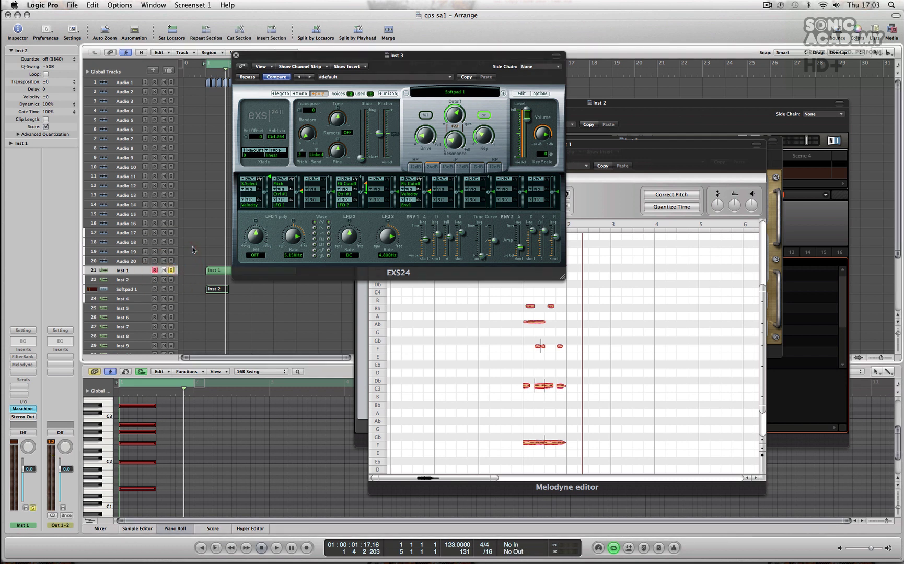
key("space")
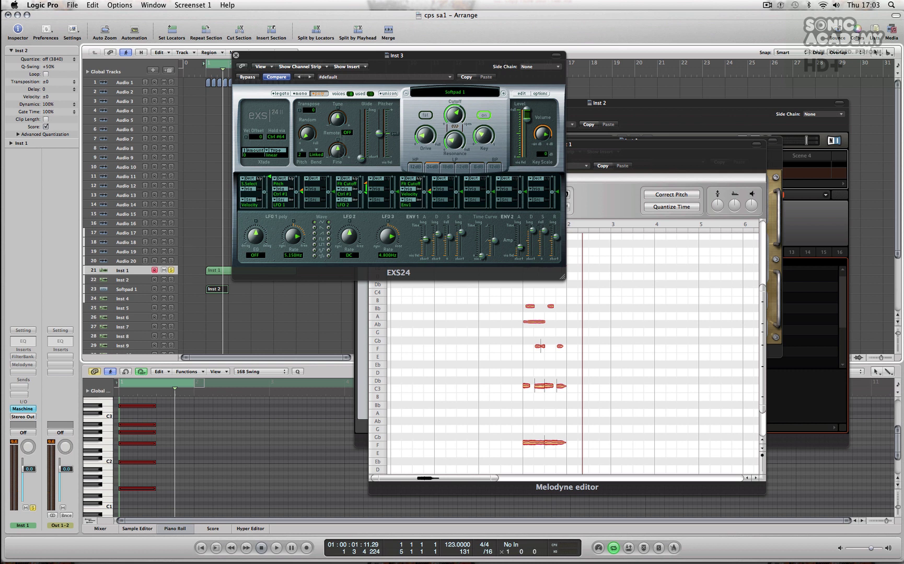
Move the EXS24 window clear of the arrangement and extend the Inst 2 region to the same four-bar length as the Inst 1 region.
left_click_drag(276, 59, 511, 85)
left_click(245, 285)
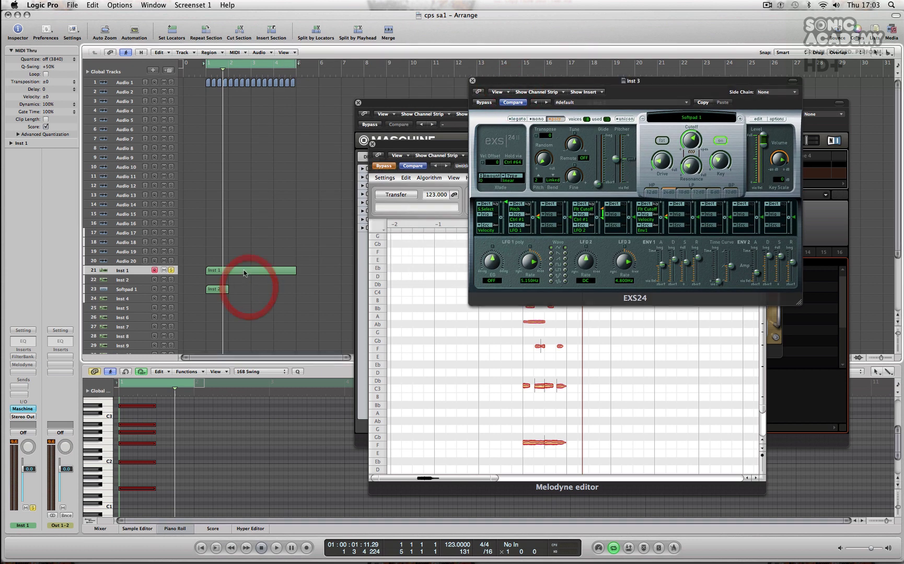
left_click_drag(228, 288, 295, 295)
Hide the floating plug-in windows and show the Inst 1 region's melody notes in the Piano Roll.
left_click(263, 272)
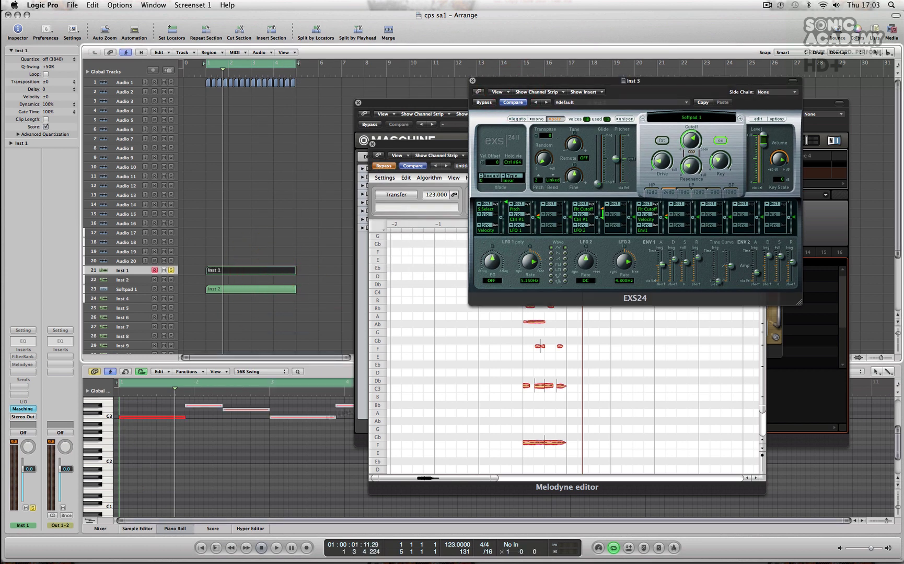
key("v")
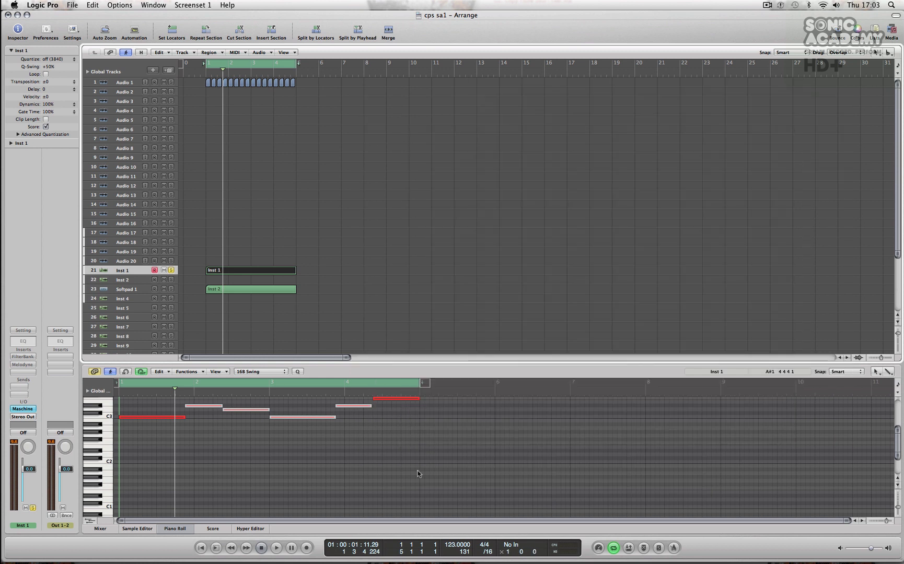
scroll(399, 465, "up", 5)
left_click_drag(213, 429, 272, 492)
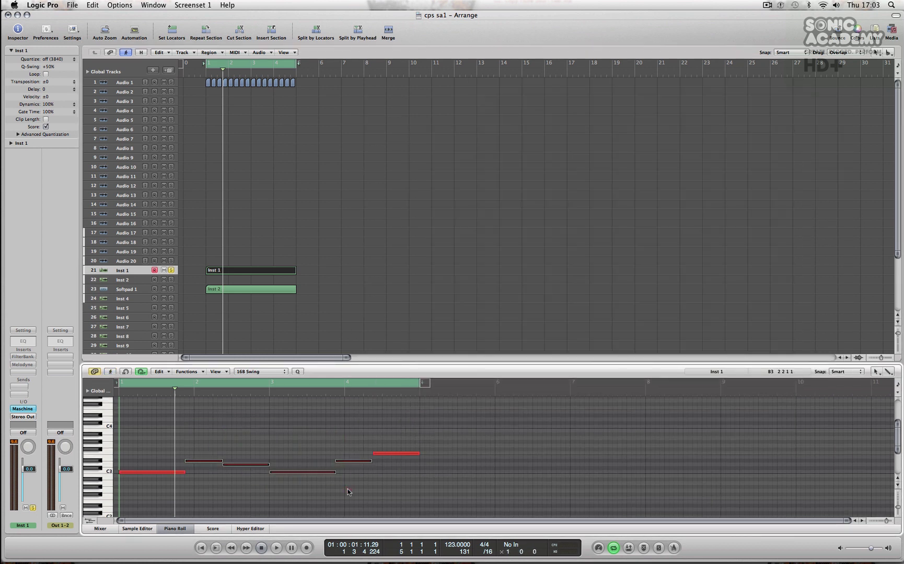
left_click(256, 486)
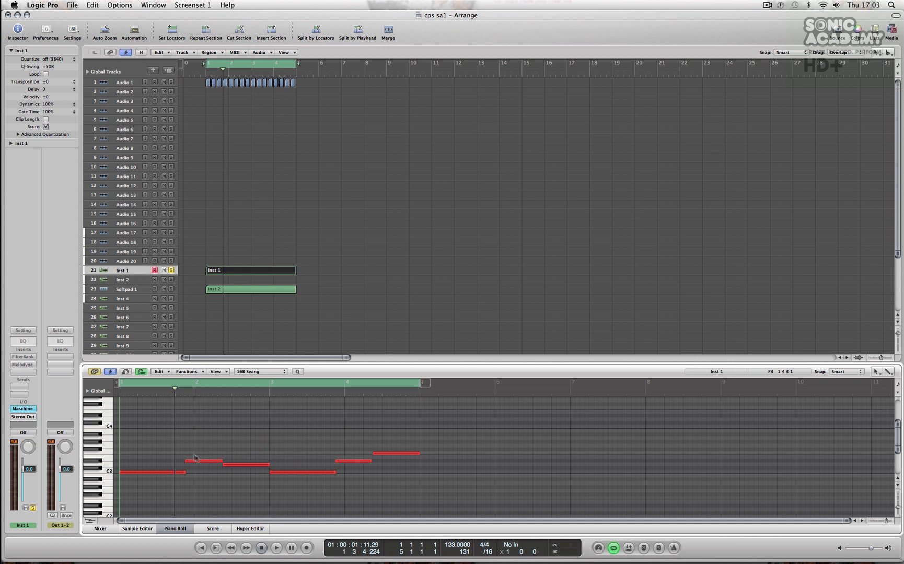
Show the Inst 2 region's chord in the Piano Roll and enlarge the editor area upward to reveal more octaves.
left_click(223, 289)
scroll(177, 448, "down", 3)
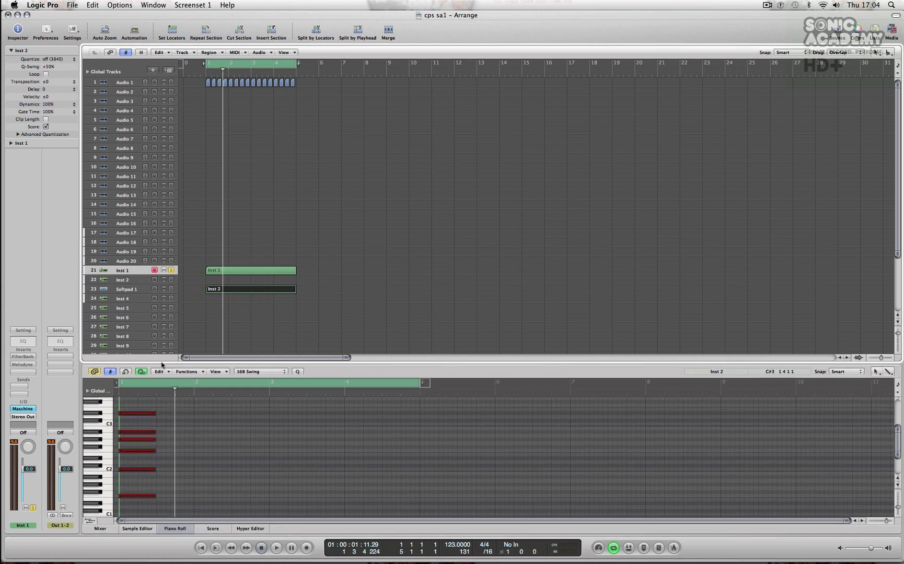
left_click(391, 358)
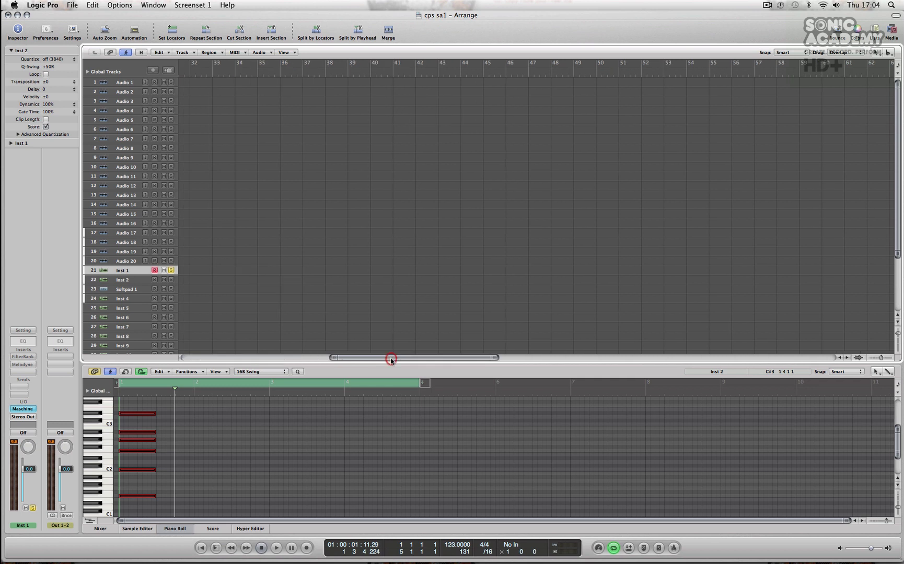
left_click_drag(391, 357, 220, 302)
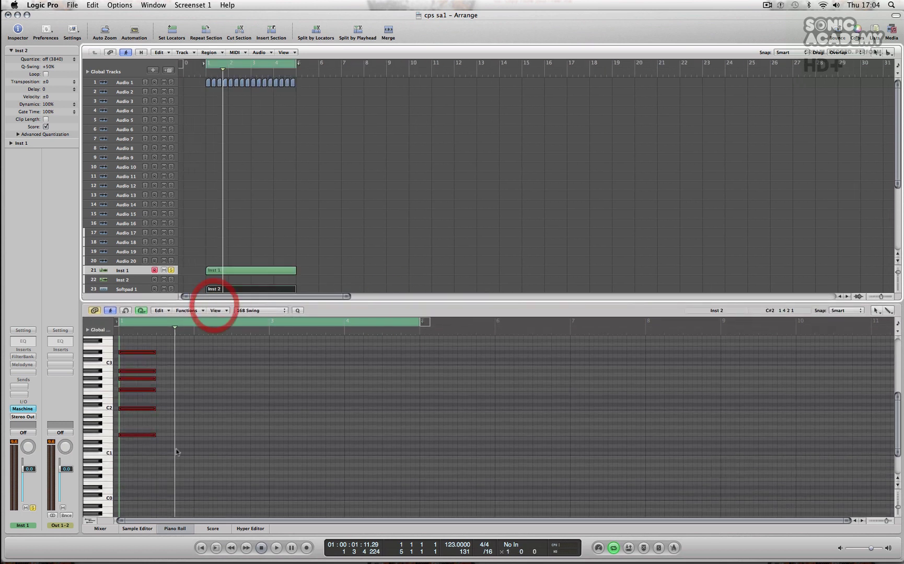
scroll(213, 425, "up", 2)
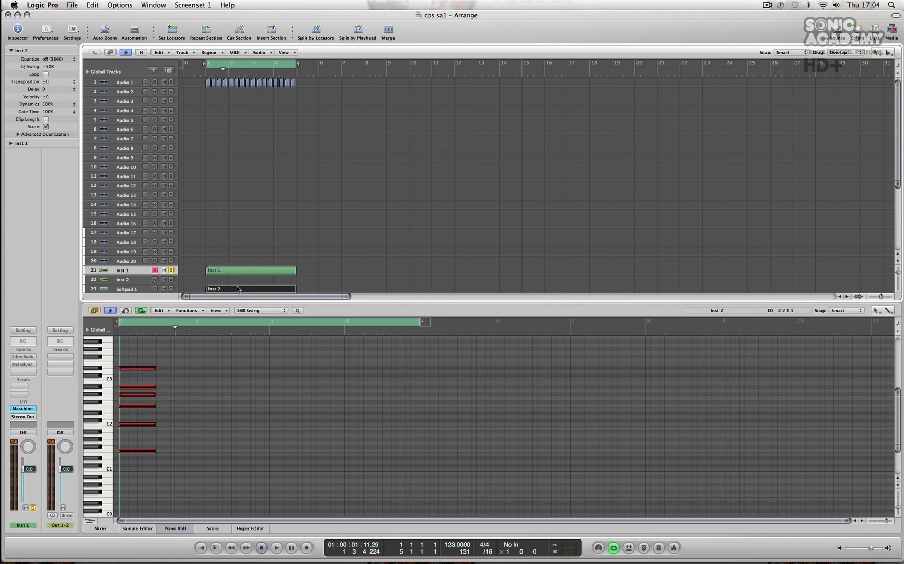
Copy the Inst 2 chord directly after the original and three semitones higher, using the Inst 1 melody as reference.
left_click(235, 272)
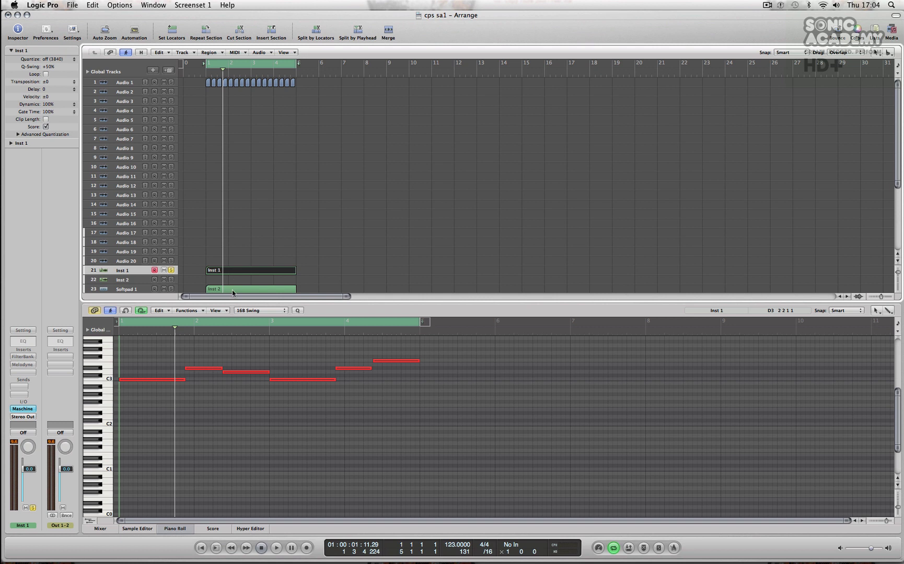
left_click(233, 291)
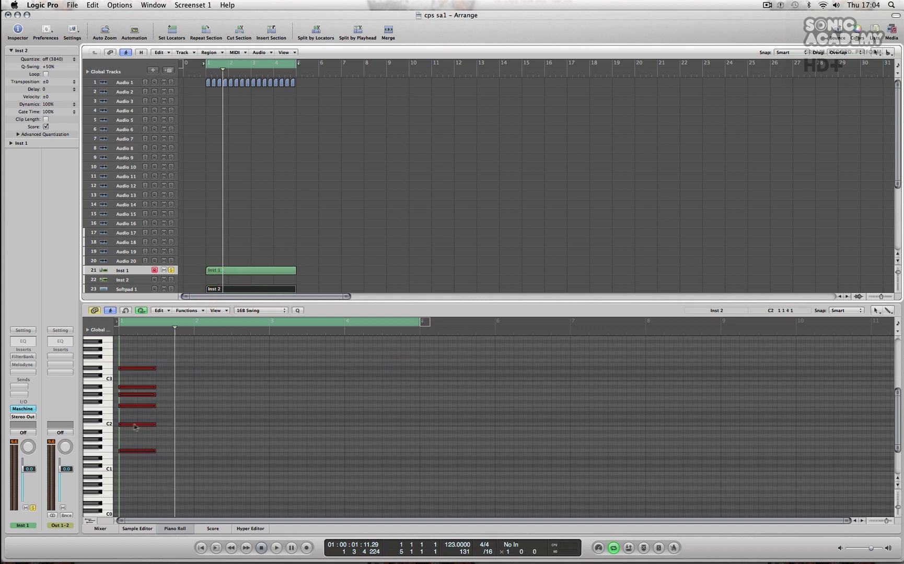
left_click(234, 272)
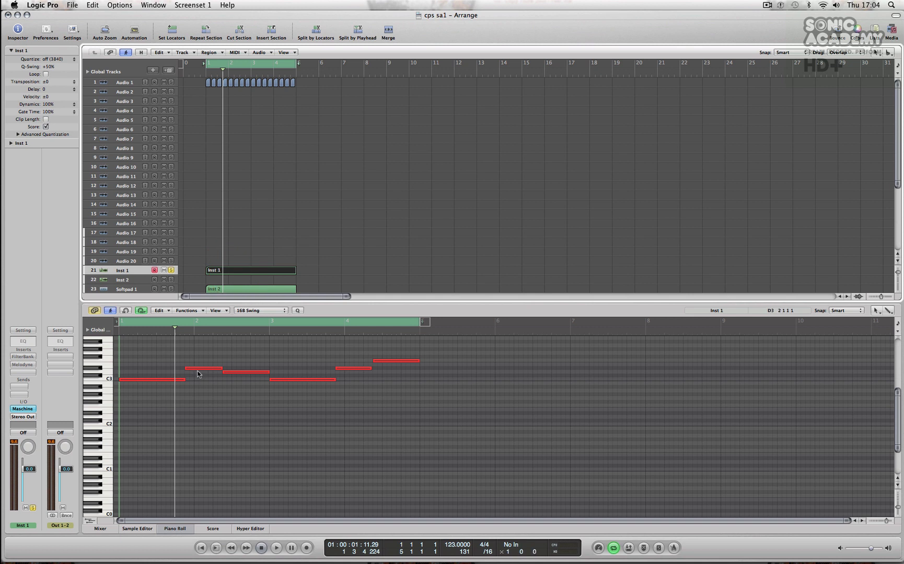
left_click(228, 292)
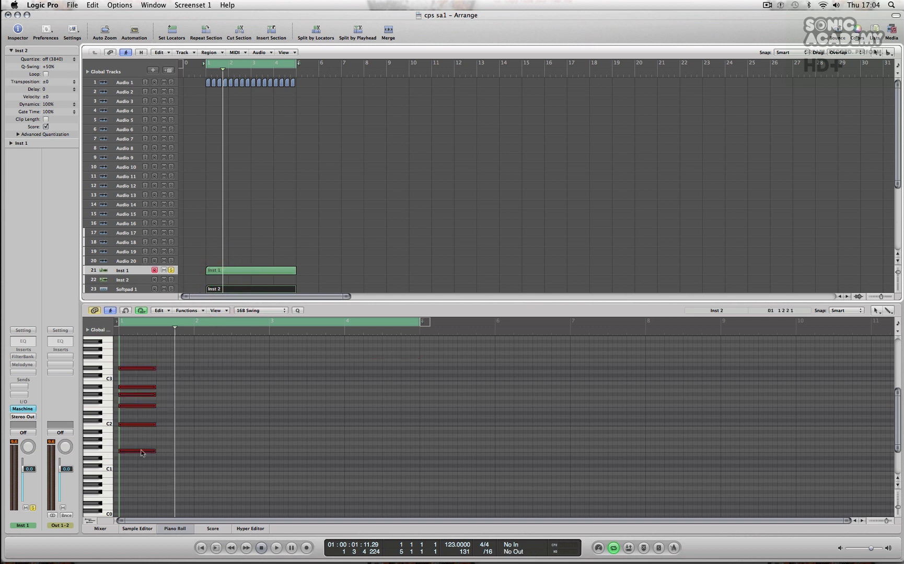
left_click_drag(137, 454, 172, 410)
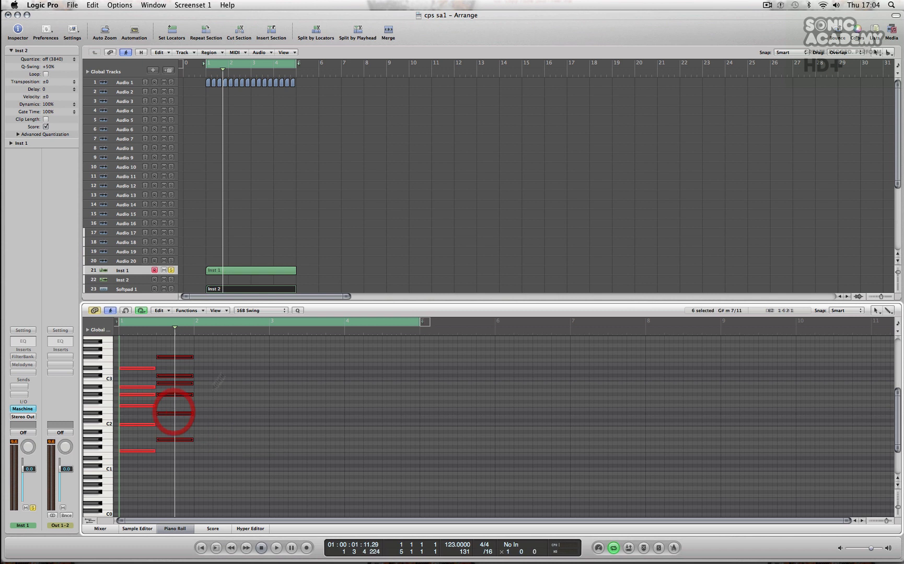
left_click(231, 270)
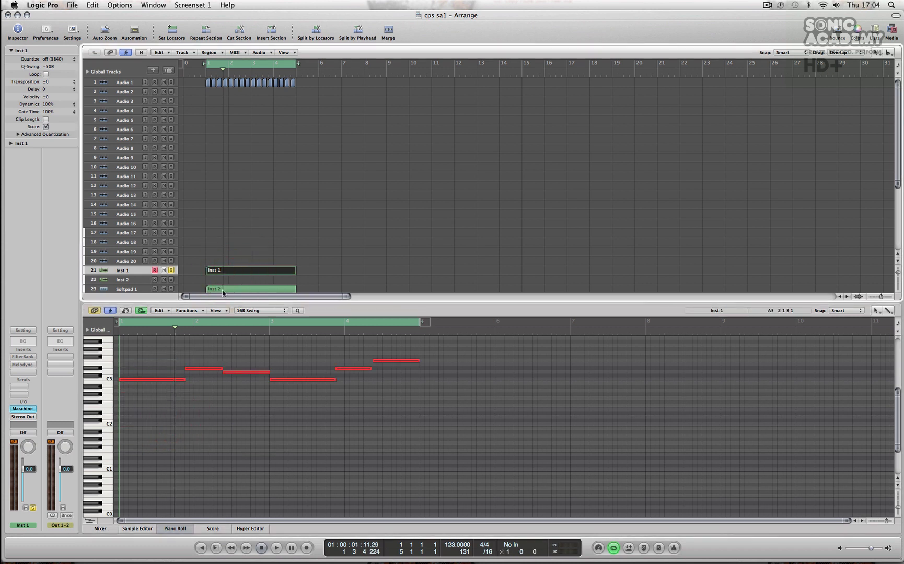
left_click(222, 290)
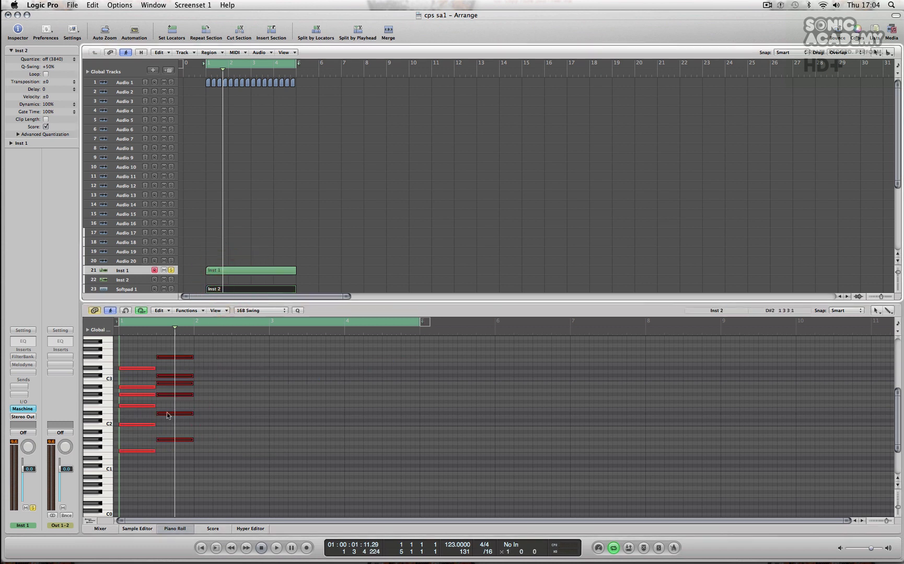
Lengthen the first Inst 2 chord to just past beat 4 of bar 1 and shift the second chord to start where it ends.
left_click_drag(167, 416, 137, 353)
left_click_drag(152, 451, 177, 451)
left_click(242, 270)
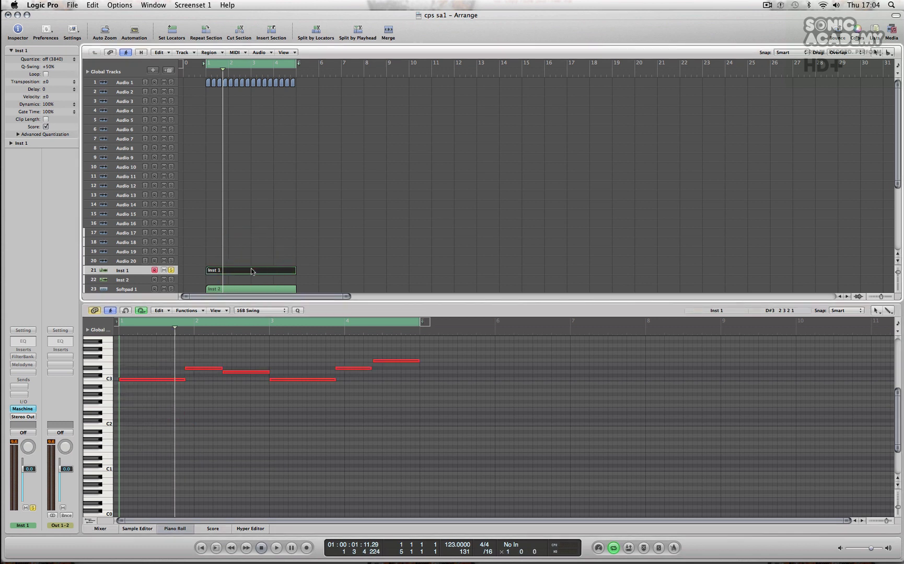
left_click(239, 291)
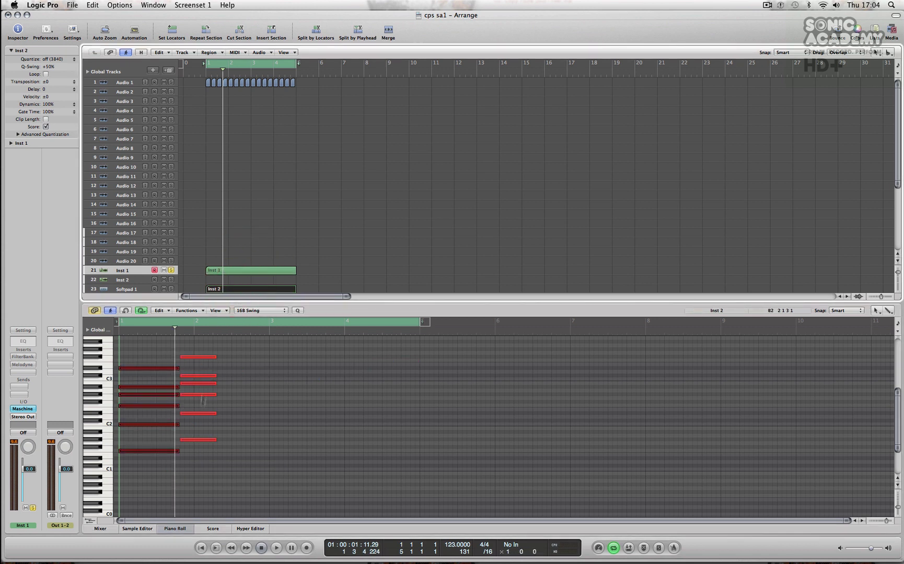
Copy the second Inst 2 chord directly after itself and one semitone lower, following the Inst 1 melody.
left_click_drag(200, 416, 202, 353)
left_click_drag(202, 414, 241, 418)
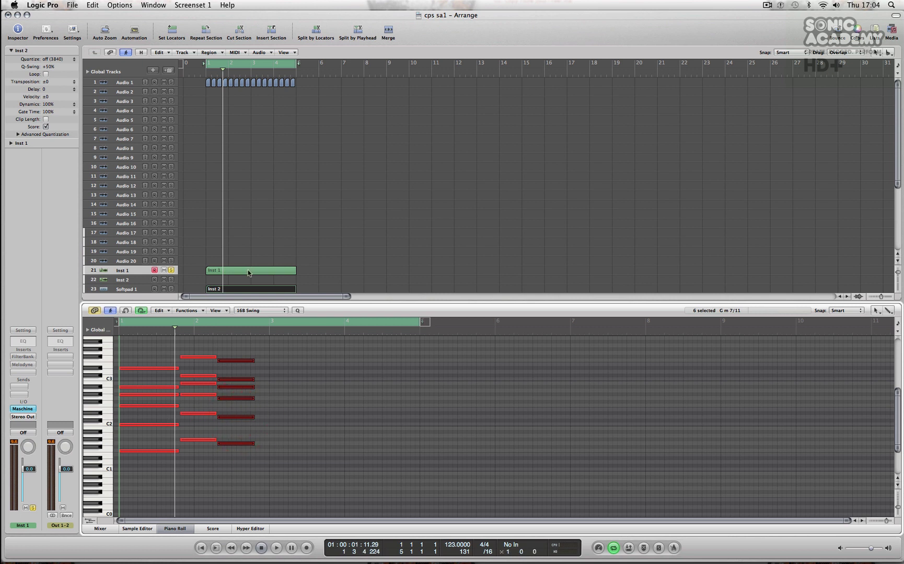
left_click(247, 288)
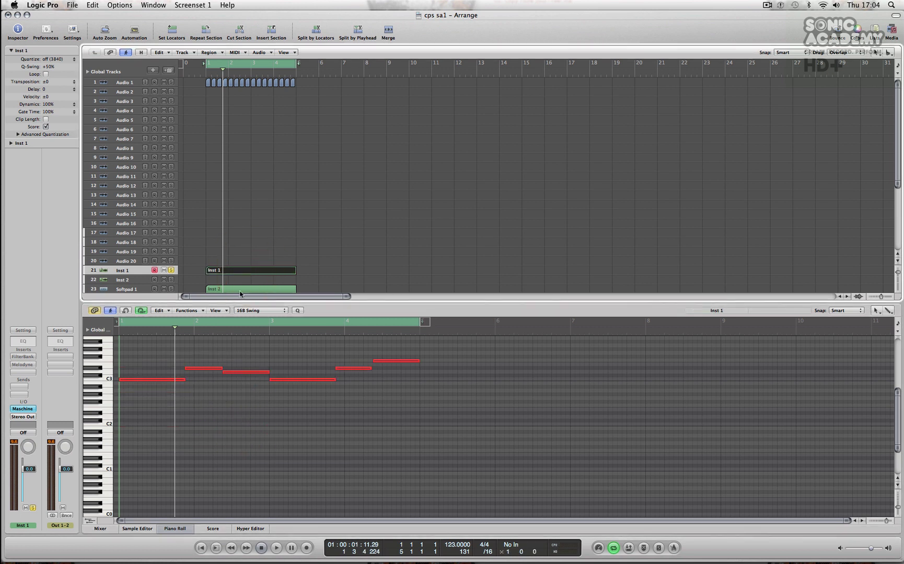
left_click(240, 289)
Lengthen the second chord slightly and move the third chord to start at its end, matching the Inst 1 note timing.
left_click_drag(237, 361, 244, 361)
left_click(236, 270)
left_click(236, 288)
left_click_drag(242, 362, 263, 470)
left_click_drag(217, 439, 218, 439)
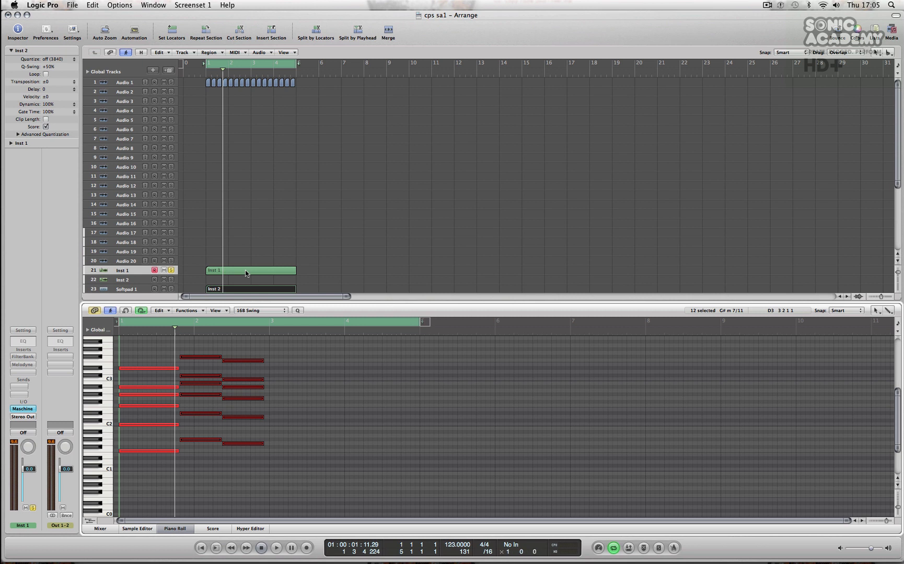
Check the Inst 1 melody timing and lengthen all notes of the third Inst 2 chord to the end of bar 2.
left_click(247, 289)
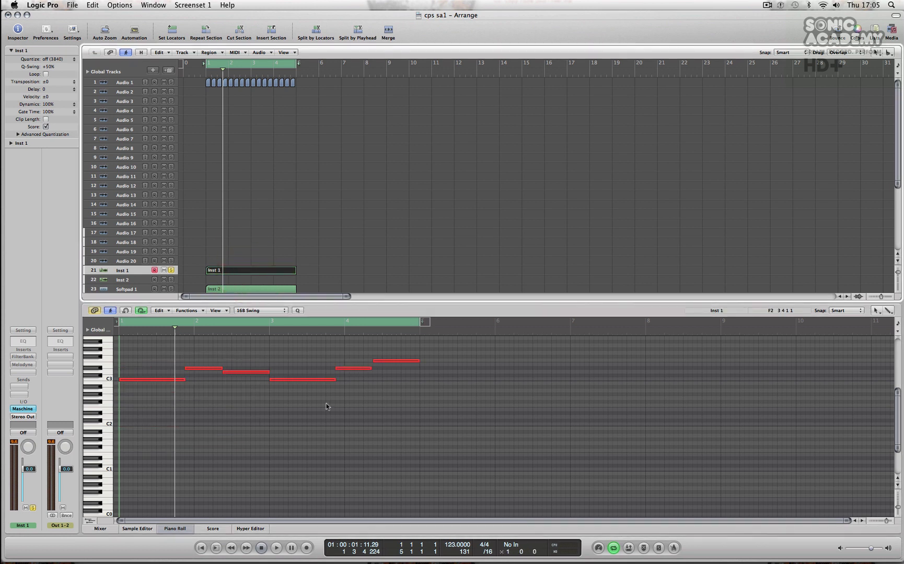
left_click(254, 294)
left_click(246, 269)
left_click(248, 288)
left_click(286, 409)
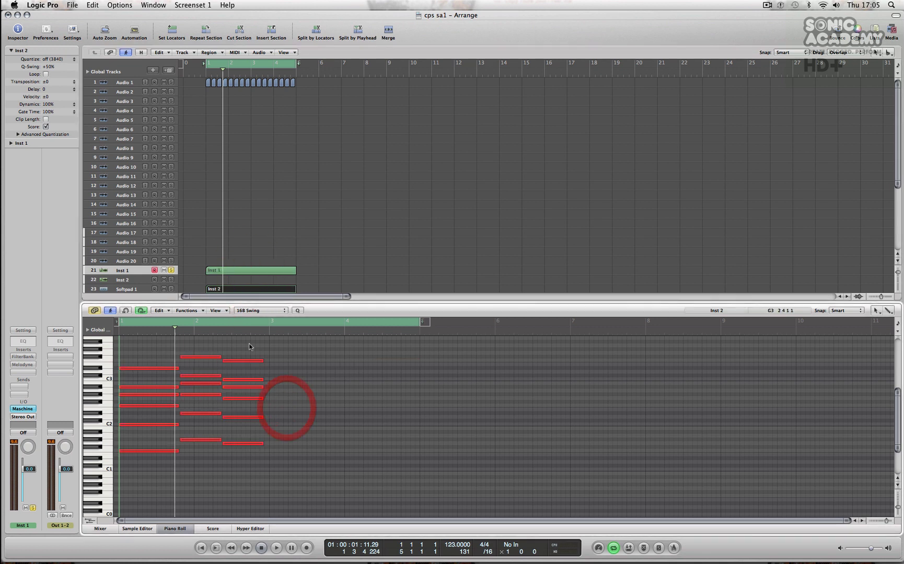
mouse_move(248, 345)
left_mouse_down()
mouse_move(254, 456)
mouse_move(267, 442)
left_mouse_up()
Copy the three-chord sequence of bars 1 and 2 into bars 3 and 4 at the same pitch.
left_click_drag(154, 346, 298, 465)
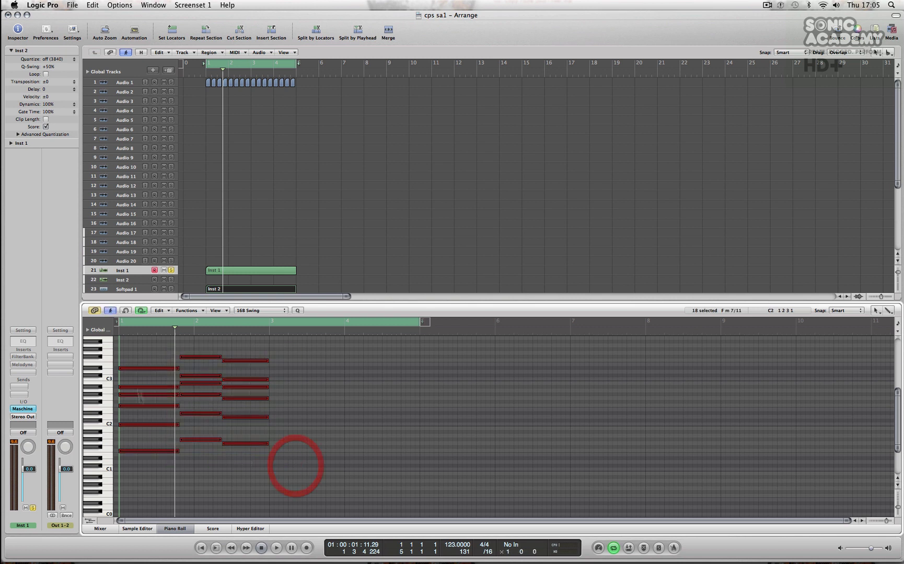
left_click_drag(197, 370, 286, 370)
left_click(445, 406)
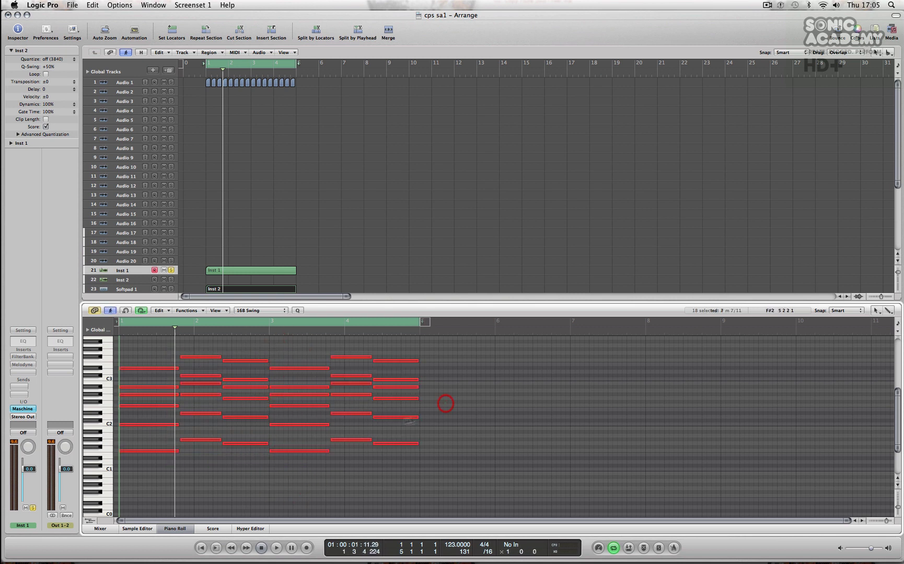
Raise the last chord of bar 4 by three semitones to follow the final Inst 1 note.
left_click(264, 270)
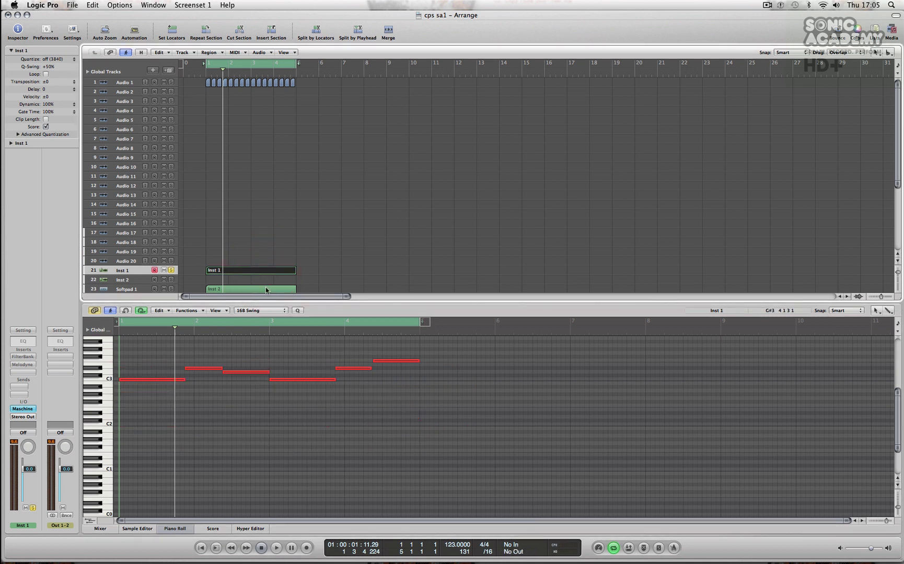
left_click(264, 289)
left_click_drag(402, 451, 394, 346)
left_click_drag(393, 417, 393, 407)
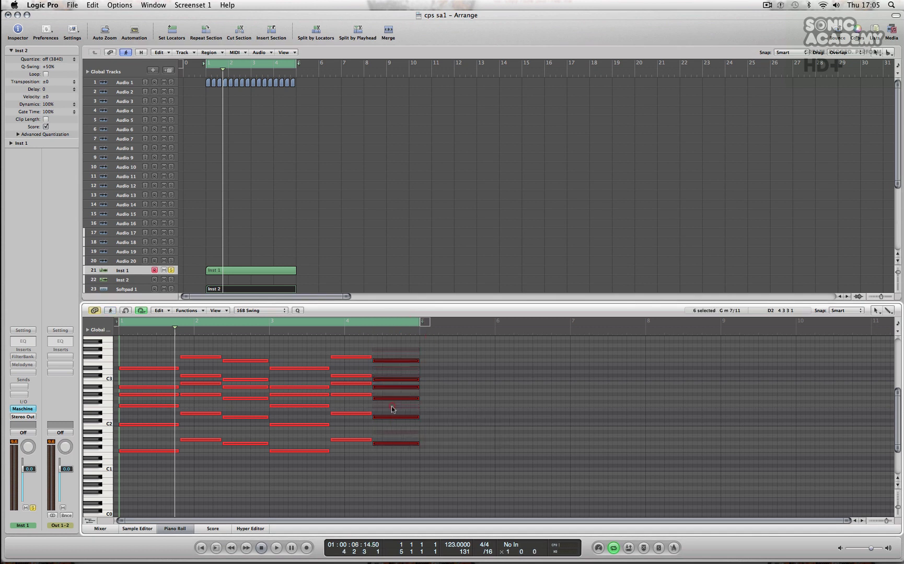
left_click(444, 419)
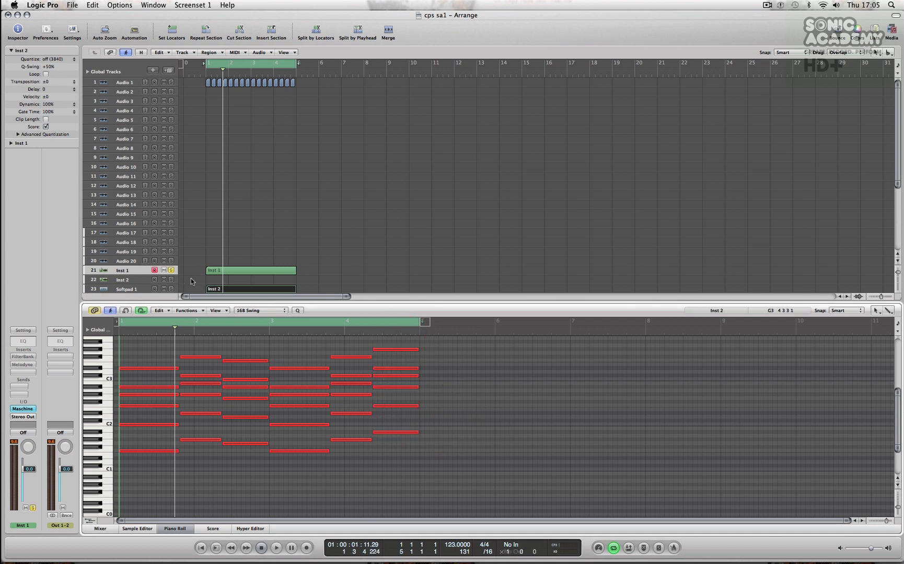
Solo the Softpad 1 track, play back the chord sequence and compare it with the Inst 1 region.
scroll(191, 281, "down", 3)
left_click(170, 261)
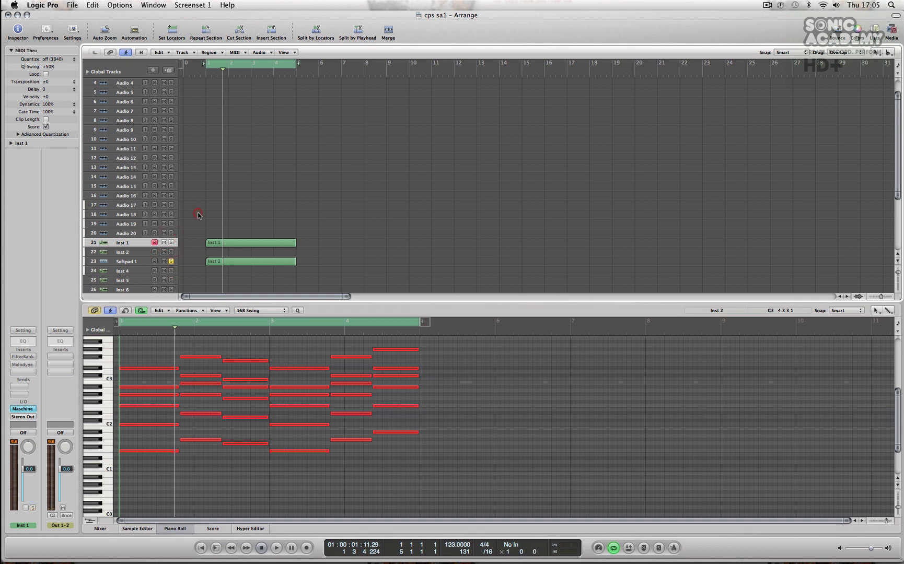
key("space")
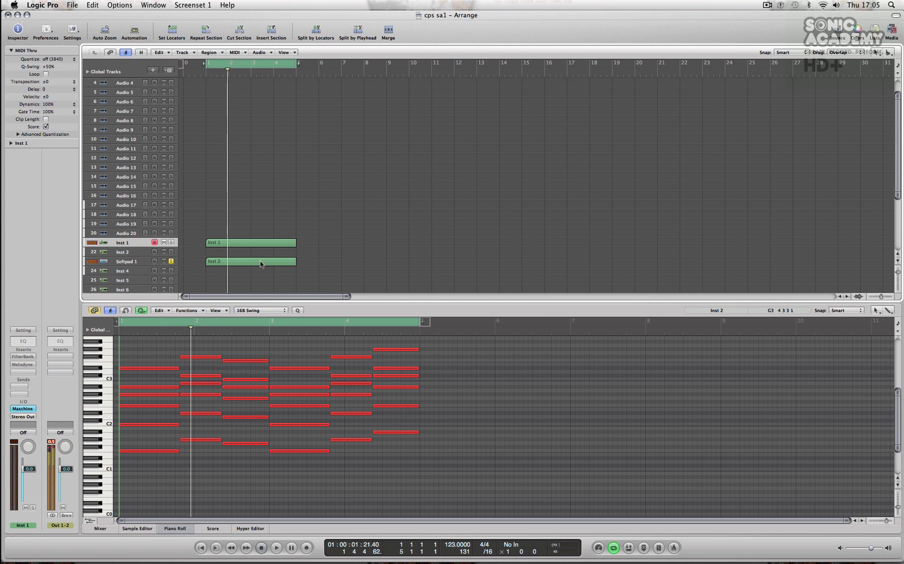
left_click(245, 242)
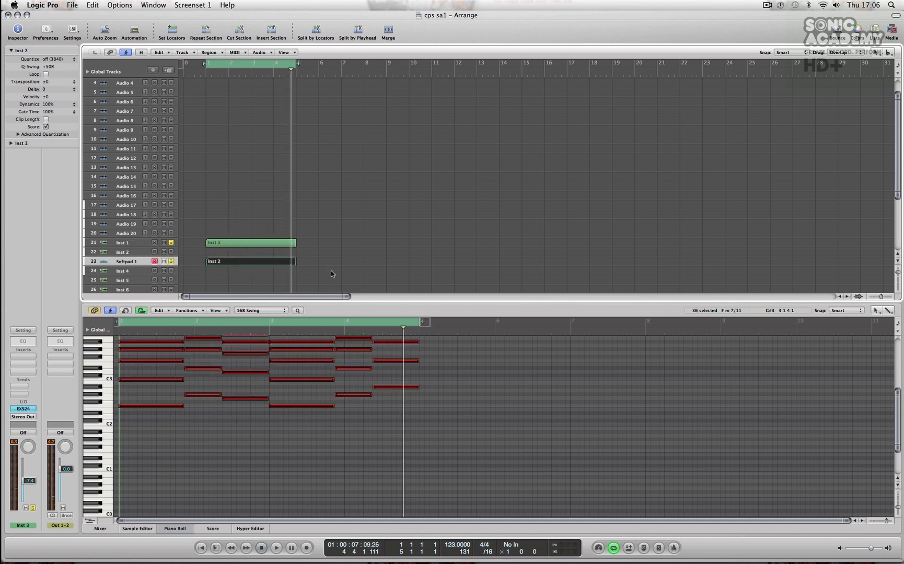
Show the floating plug-in windows again, close the Melodyne editor and deselect the regions.
key("v")
left_click(426, 324)
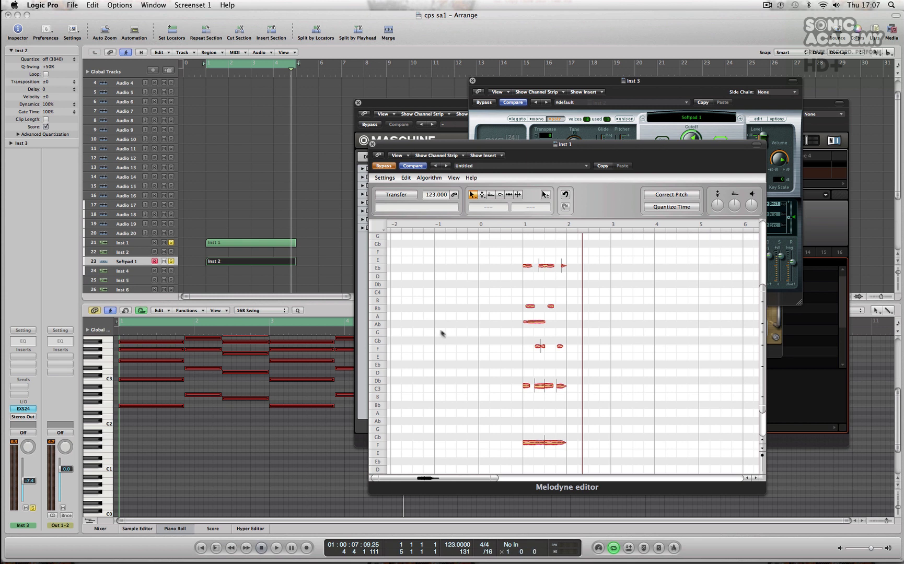
left_click(373, 144)
left_click(298, 141)
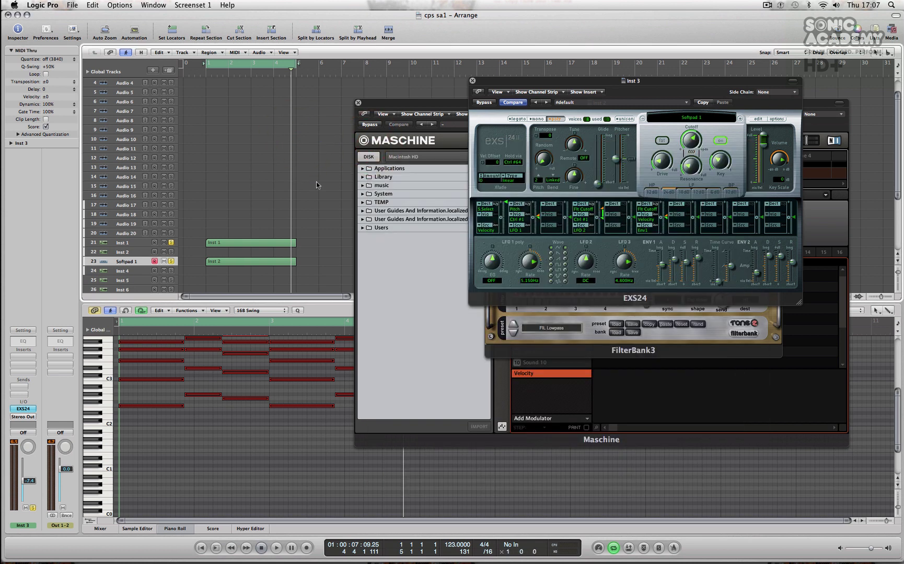
scroll(249, 244, "down", 3)
scroll(248, 242, "down", 1)
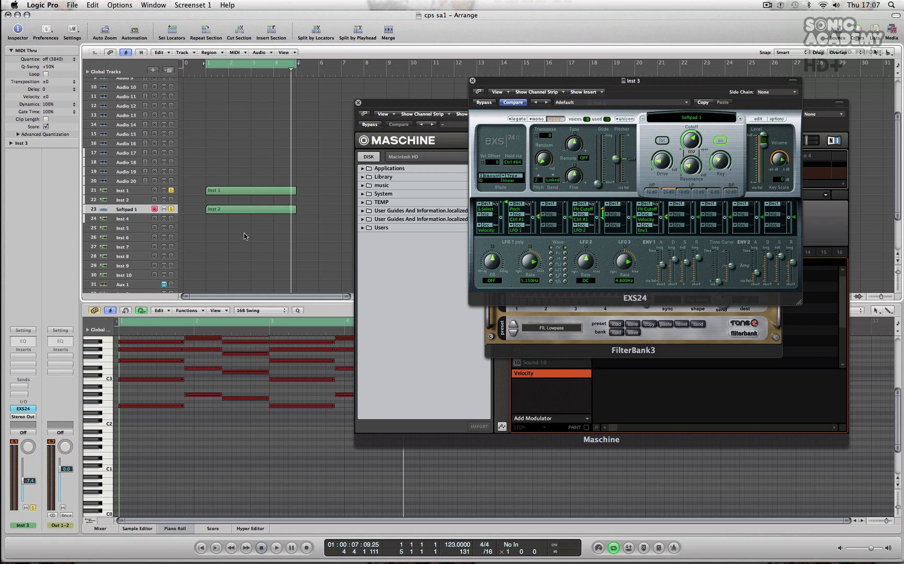
scroll(232, 423, "up", 3)
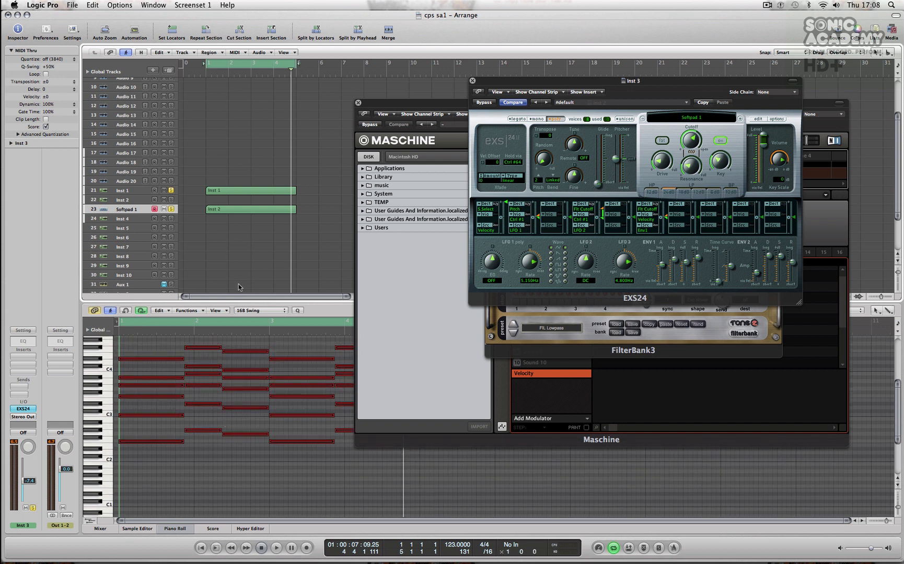
Select the Inst 4 track and solo it.
left_click(118, 219)
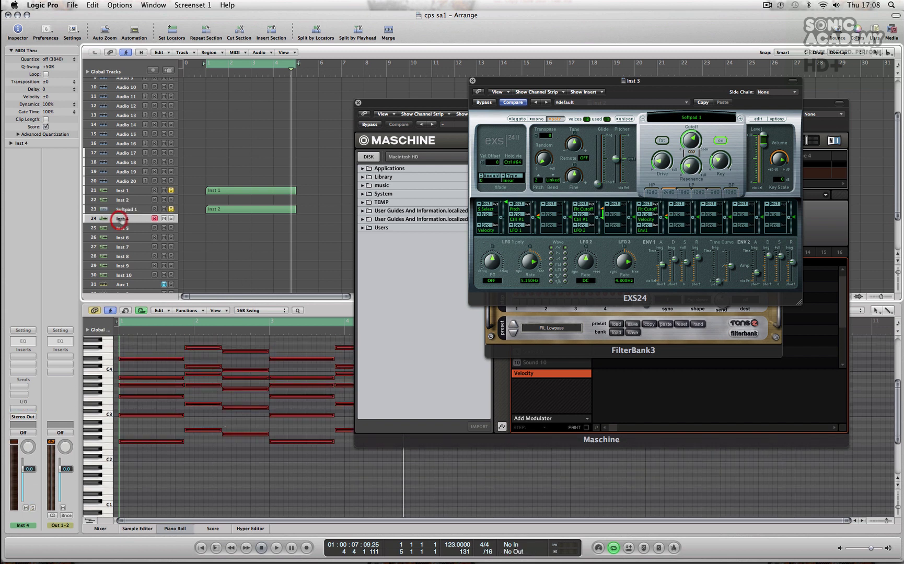
left_click(171, 219)
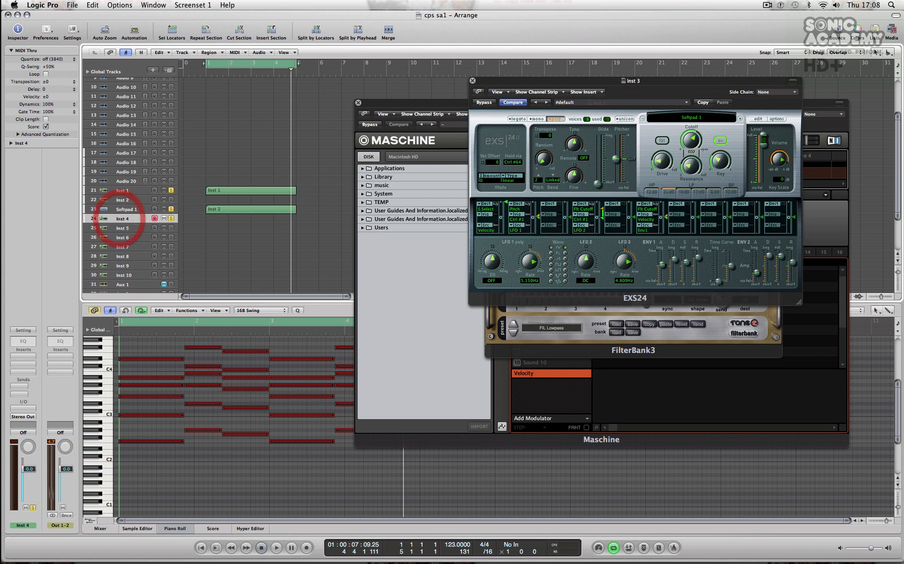
Load a stereo FXpansion Strobe as the instrument on Inst 4, move its window clear of the tracks and close it.
left_click(23, 409)
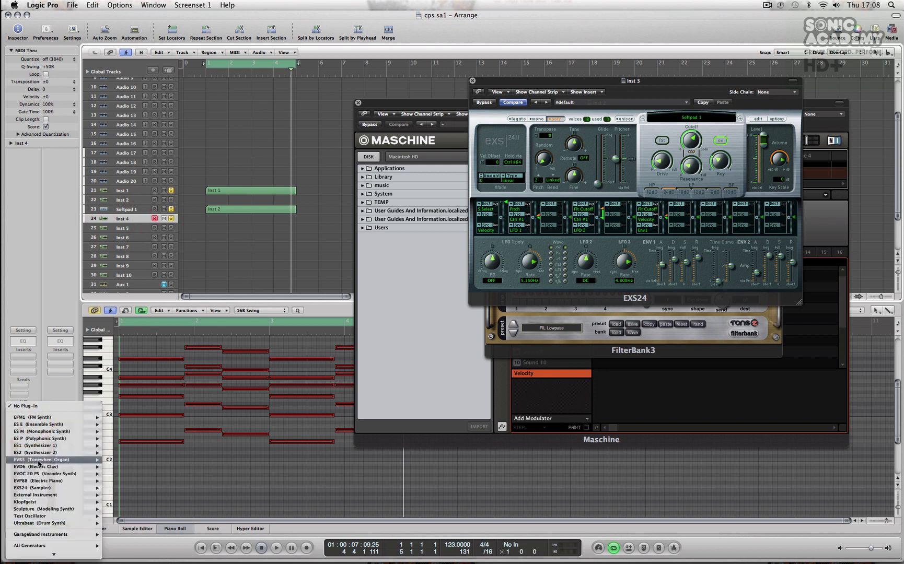
mouse_move(43, 489)
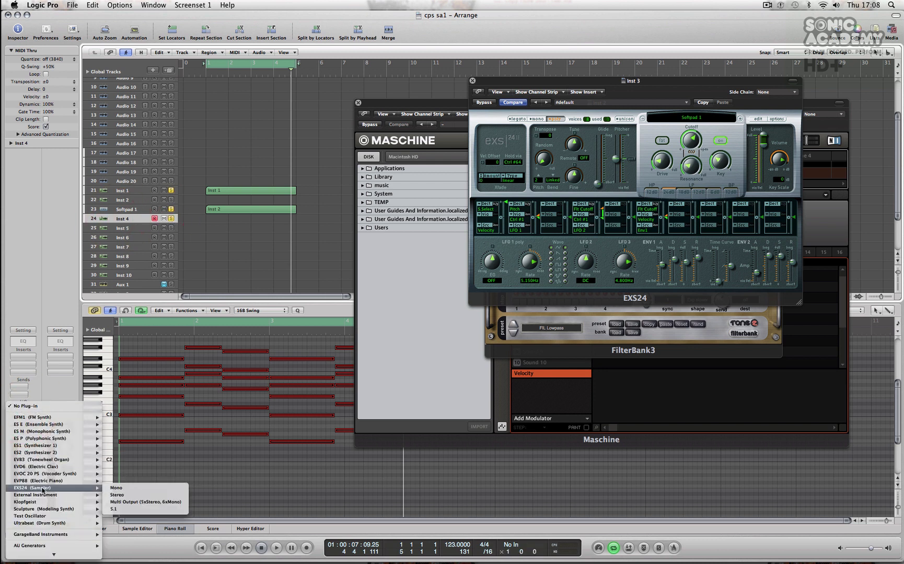
mouse_move(57, 547)
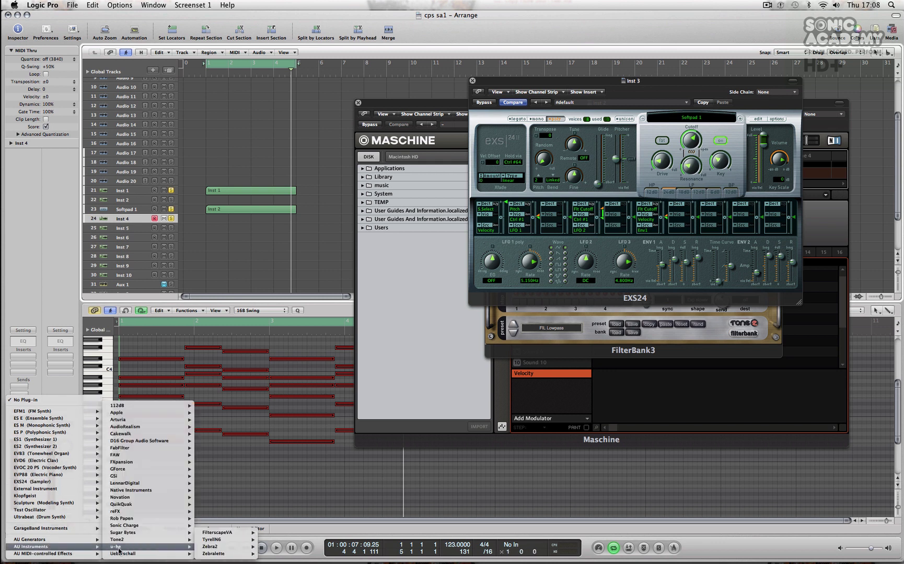
mouse_move(130, 473)
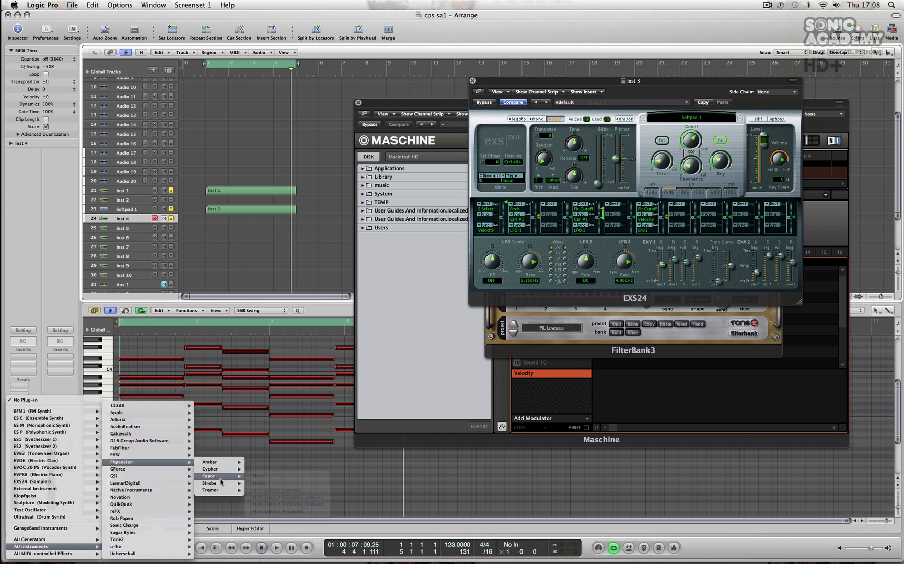
mouse_move(221, 485)
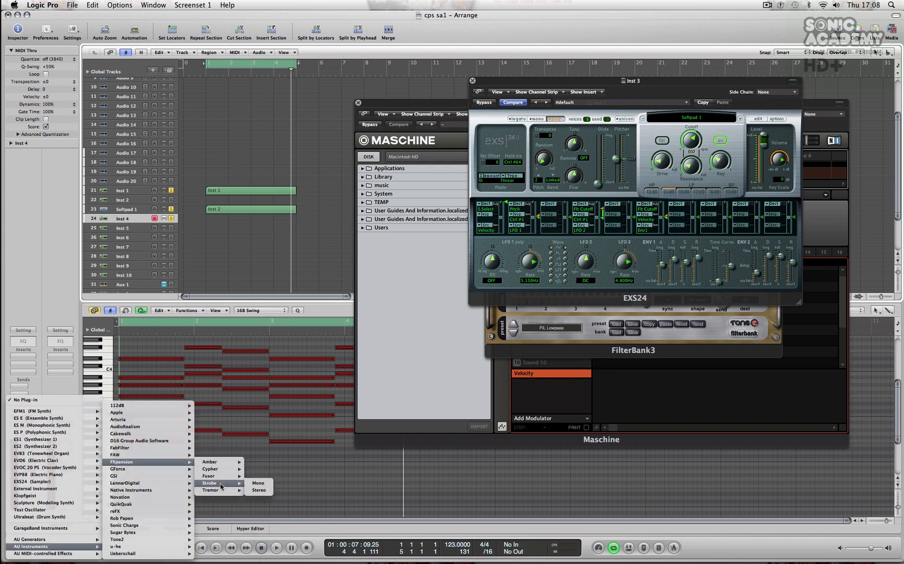
left_click(259, 491)
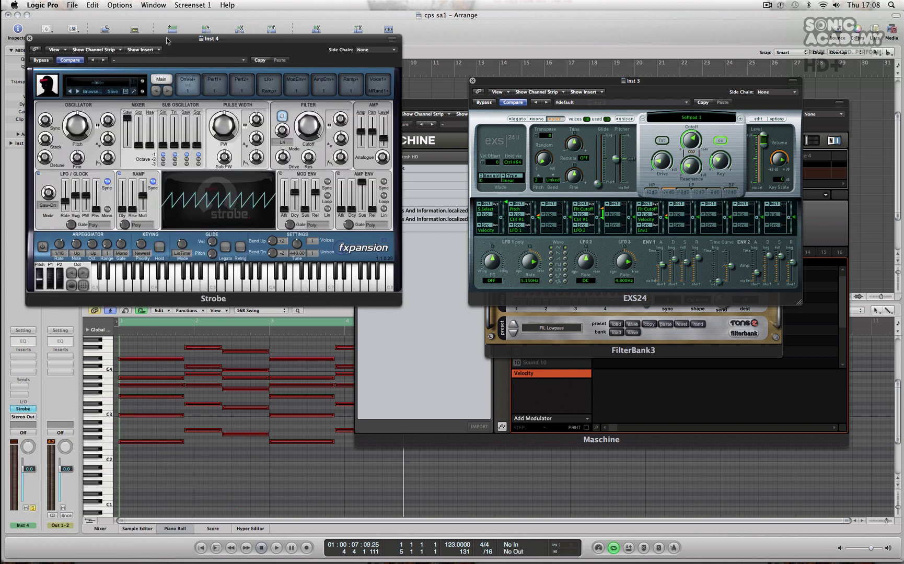
left_click_drag(167, 38, 490, 64)
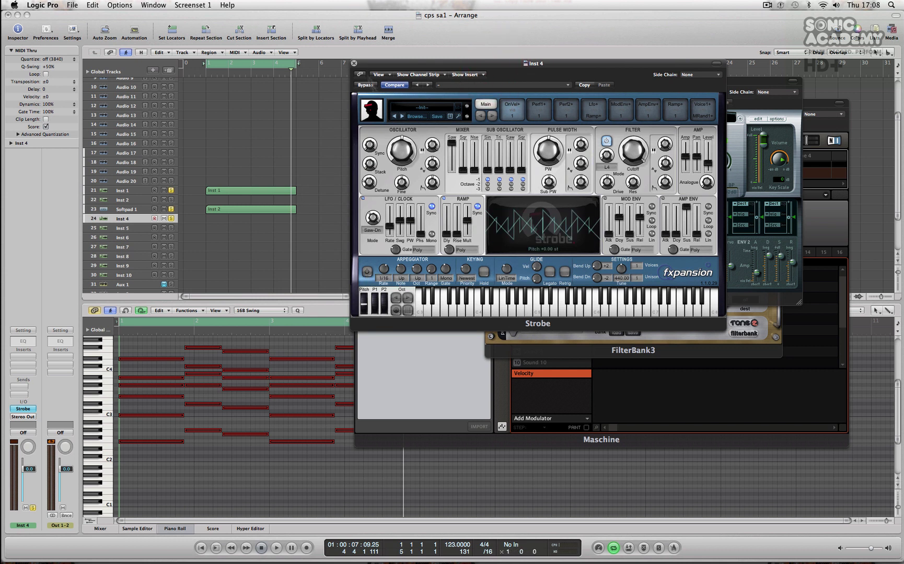
left_click(354, 63)
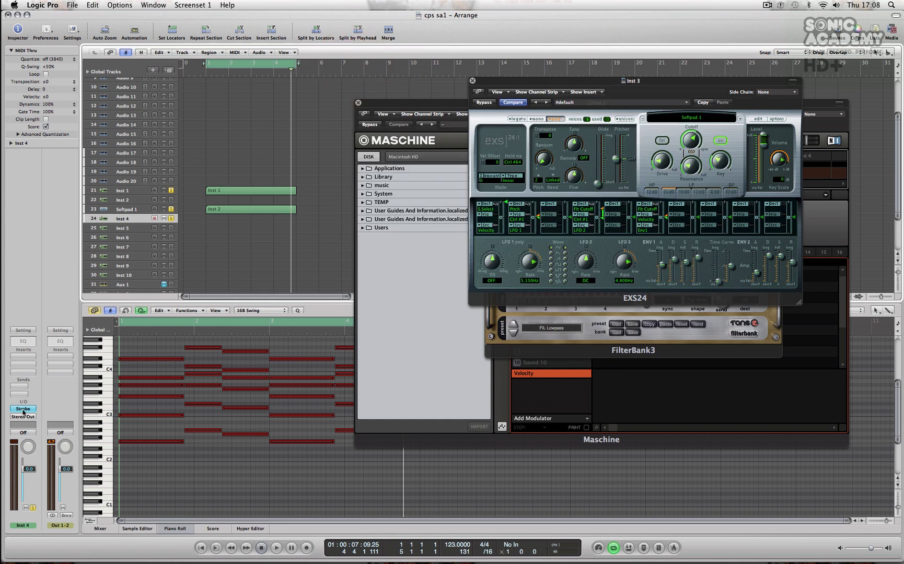
Replace the Inst 4 instrument with FXpansion Fusor.
left_click(23, 410)
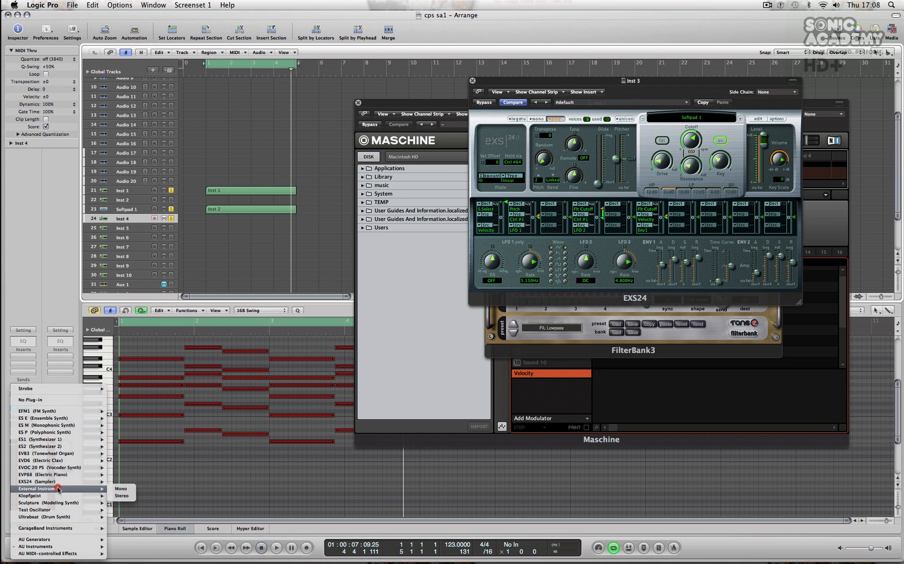
mouse_move(58, 547)
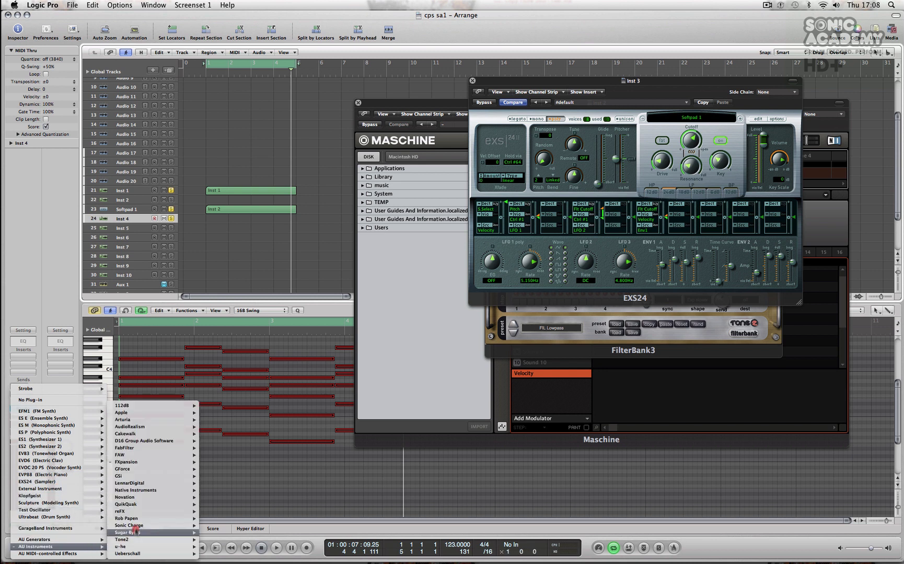
mouse_move(128, 461)
mouse_move(219, 475)
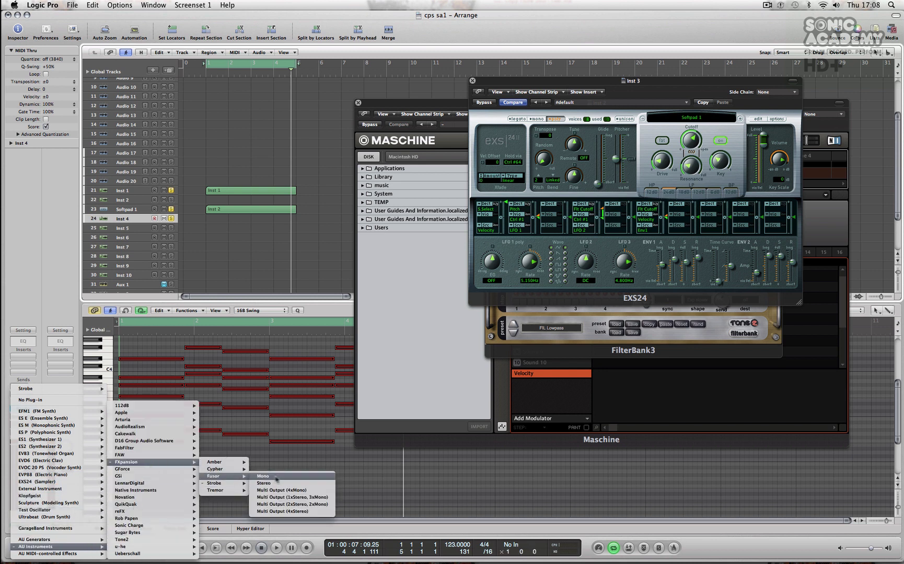
left_click(149, 464)
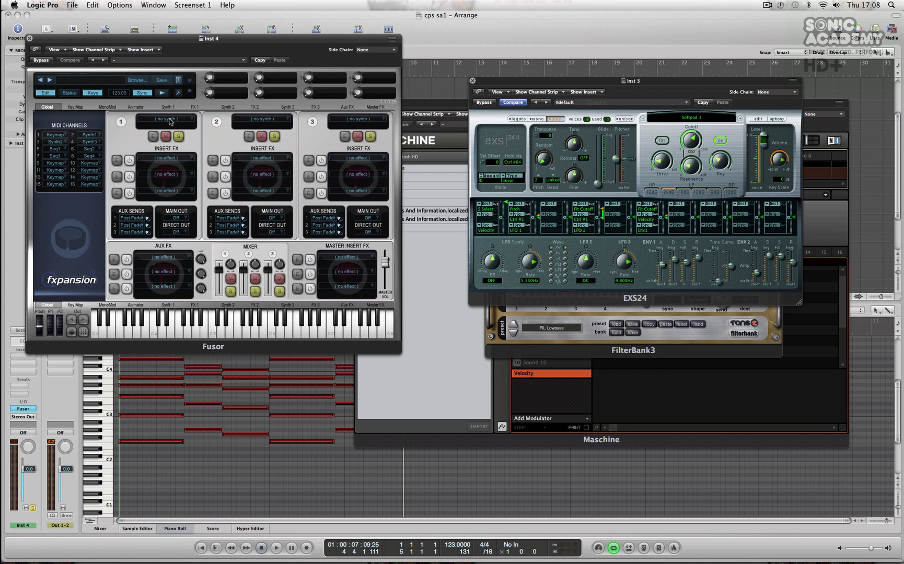
Load Strobe into Fusor's first synth slot and show its Synth 1 page.
left_click(169, 120)
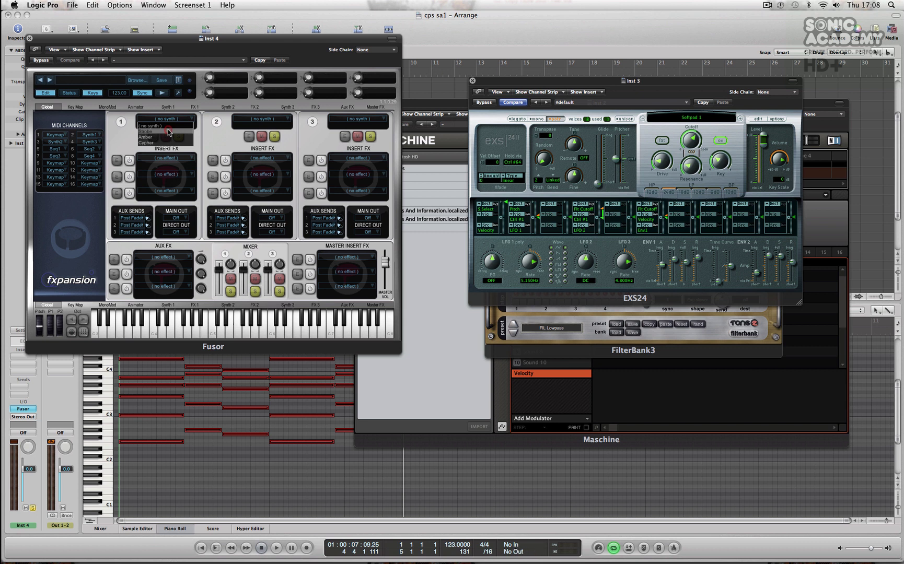
left_click(168, 132)
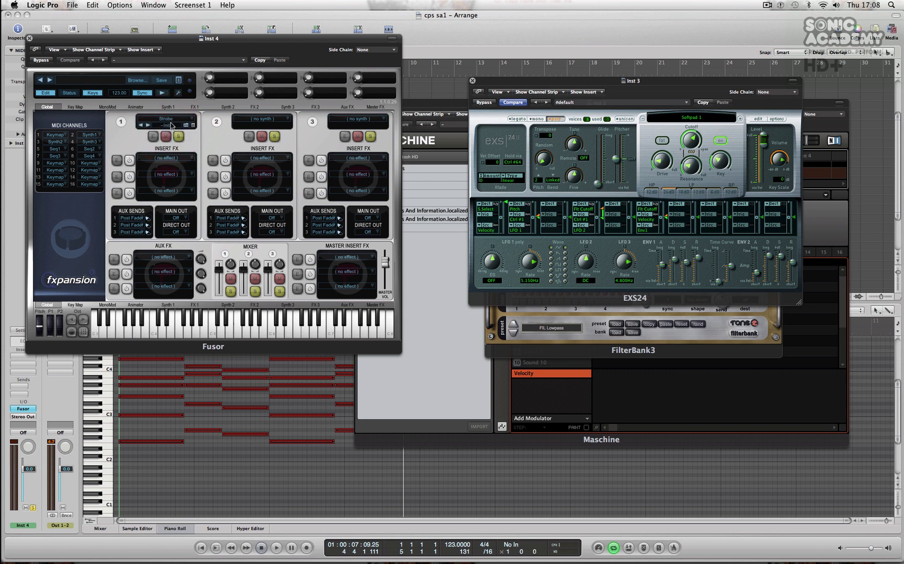
left_click(164, 107)
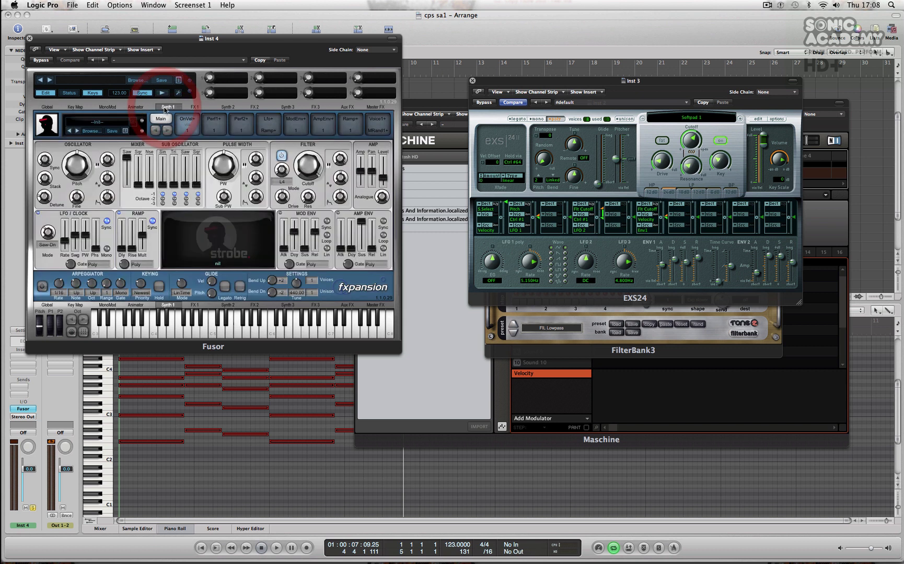
Look through the Strobe preset browser and load the "want it arp" preset for Synth 1.
left_click(92, 131)
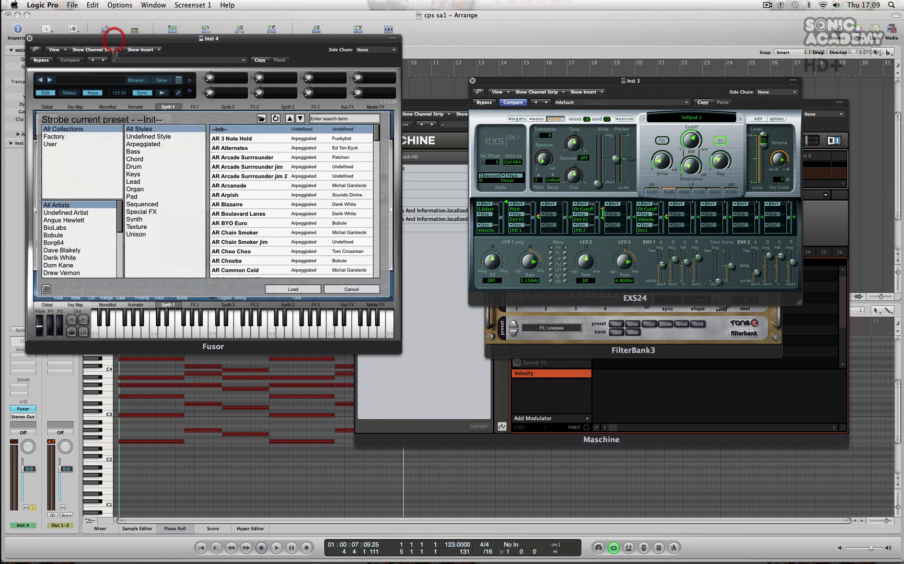
left_click(293, 288)
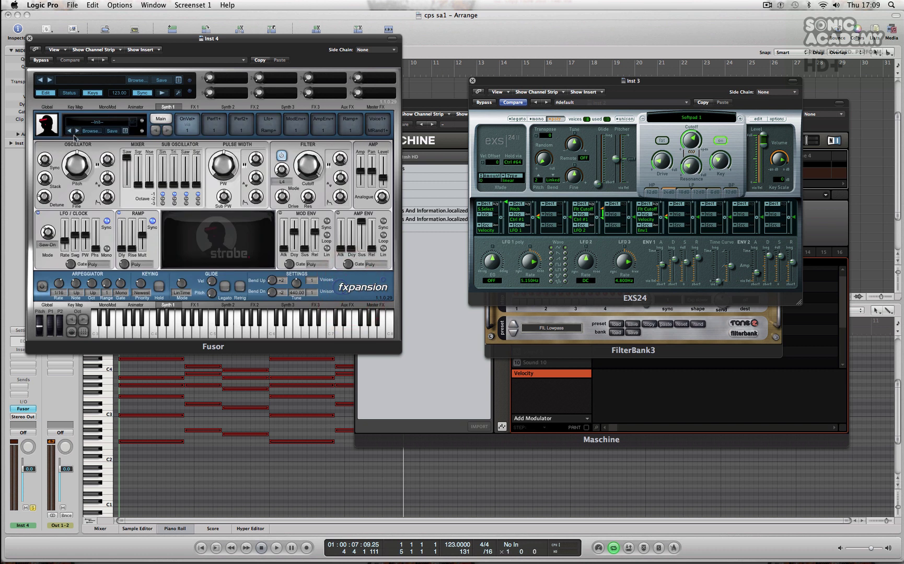
left_click(77, 131)
left_click(77, 131)
left_click(77, 131)
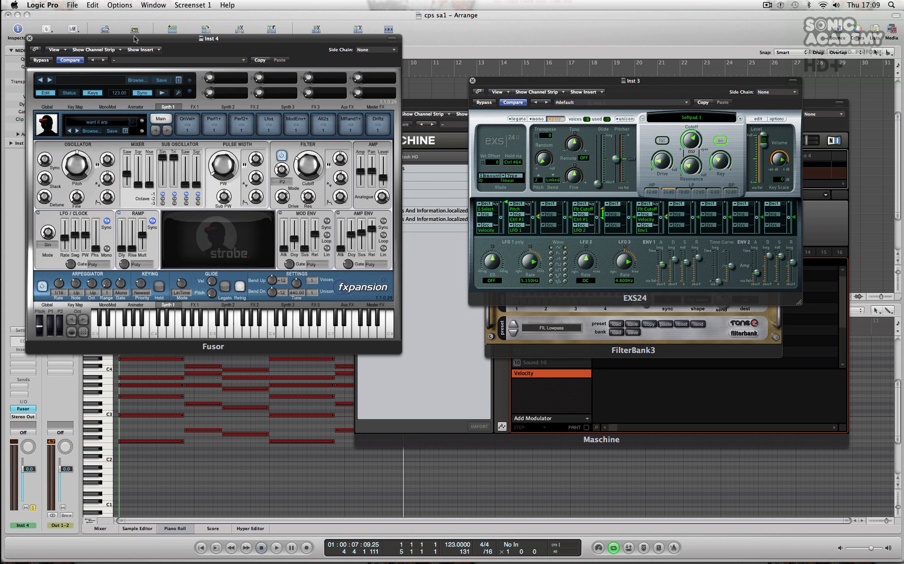
Move the Fusor window clear of the track list and unsolo the Softpad 1 and Inst 1 tracks.
left_click_drag(134, 38, 319, 53)
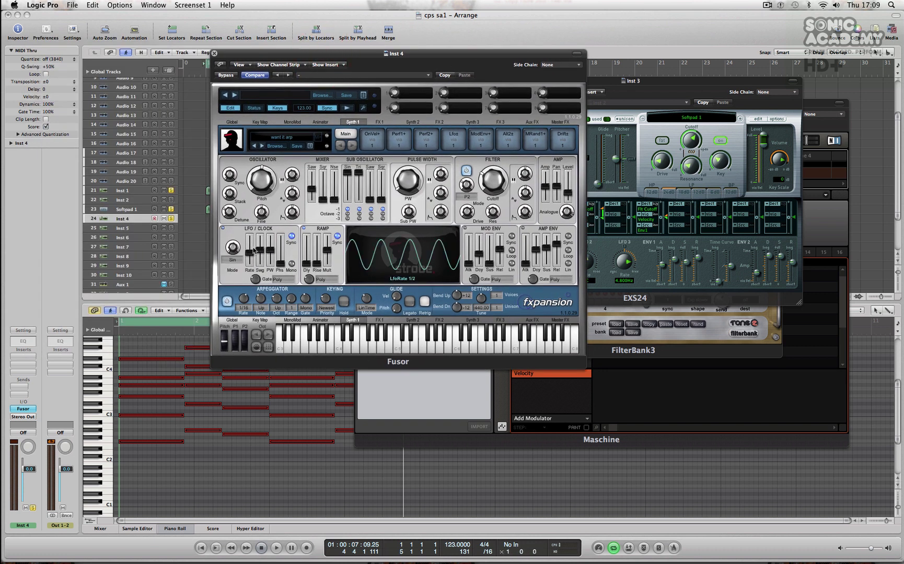
left_click(171, 209)
left_click(171, 191)
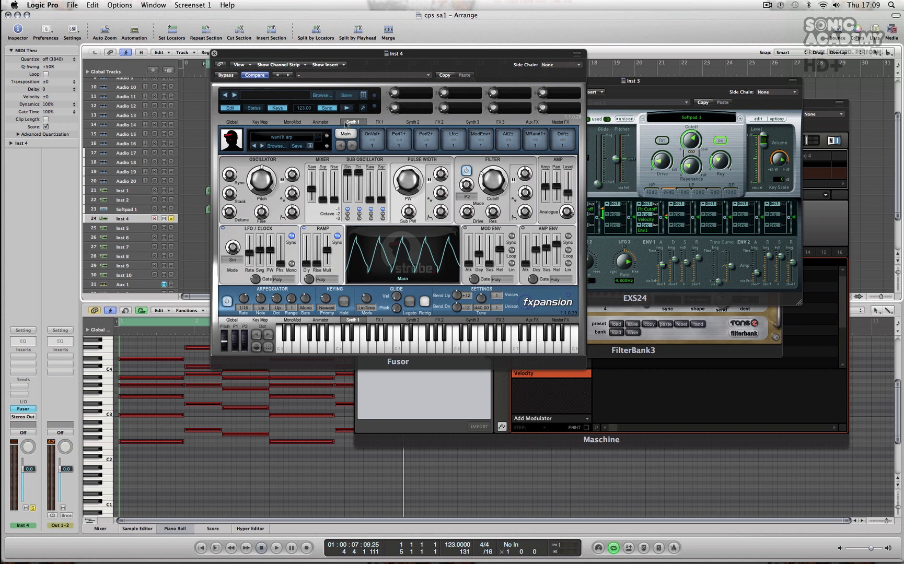
Show Fusor's Animator page, lower the Inst 4 channel level to -5.8 and stop the playback.
left_click(320, 122)
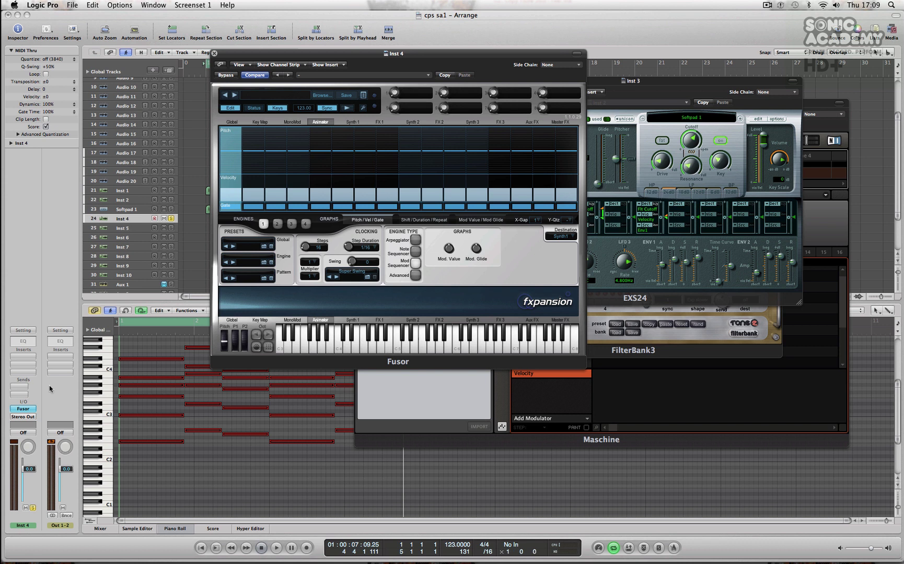
left_click_drag(29, 470, 30, 493)
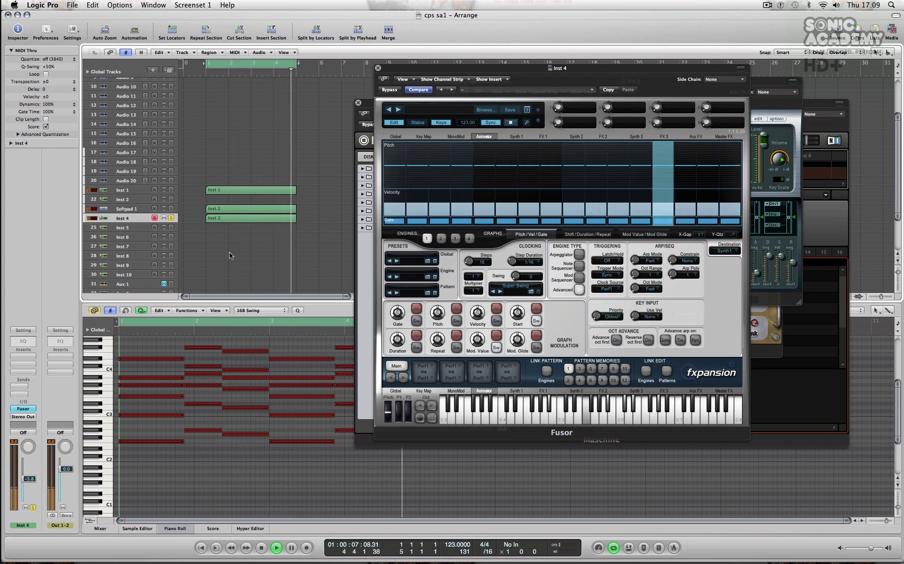
key("space")
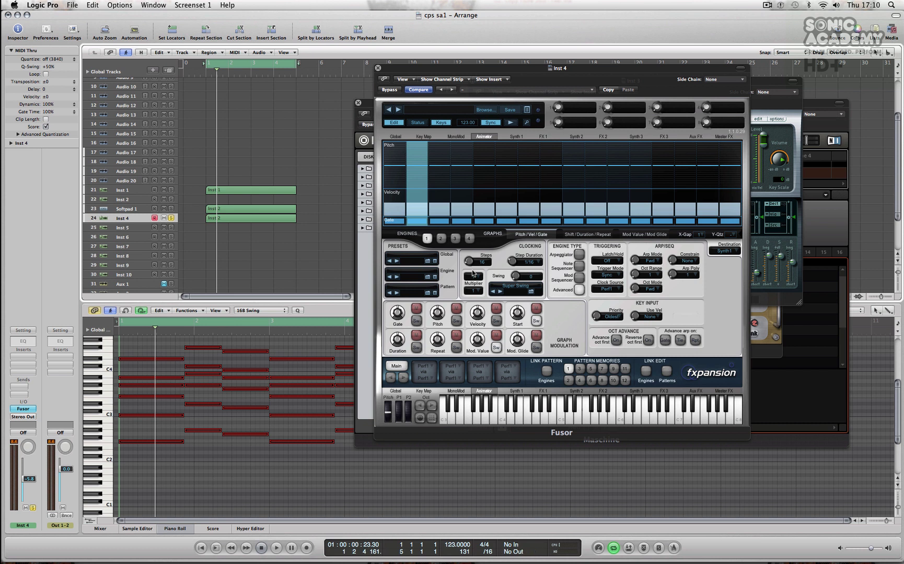
Set the Animator pattern to 7 steps, switch off the gates of steps 1 and 4, and play it back.
mouse_move(472, 268)
left_click_drag(469, 263, 468, 272)
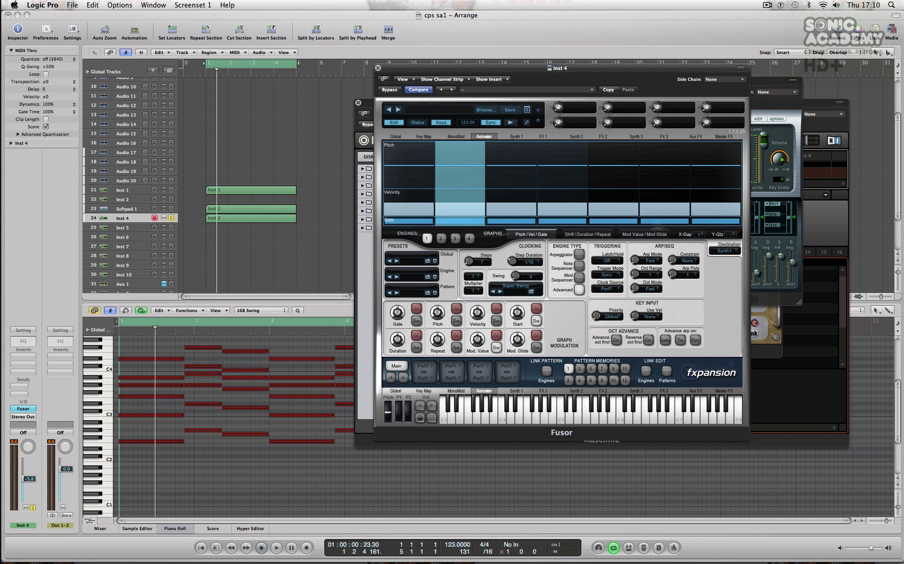
left_click(563, 222)
left_click(398, 221)
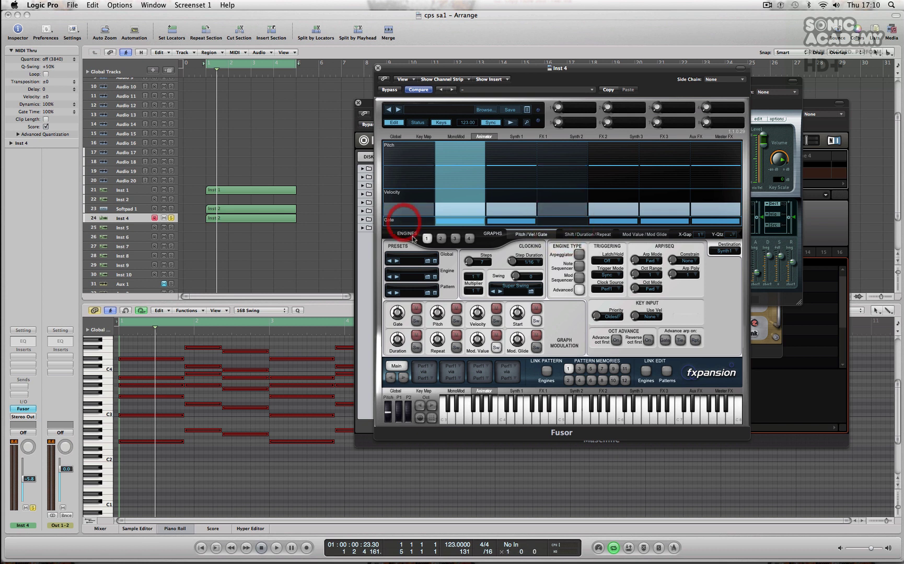
key("space")
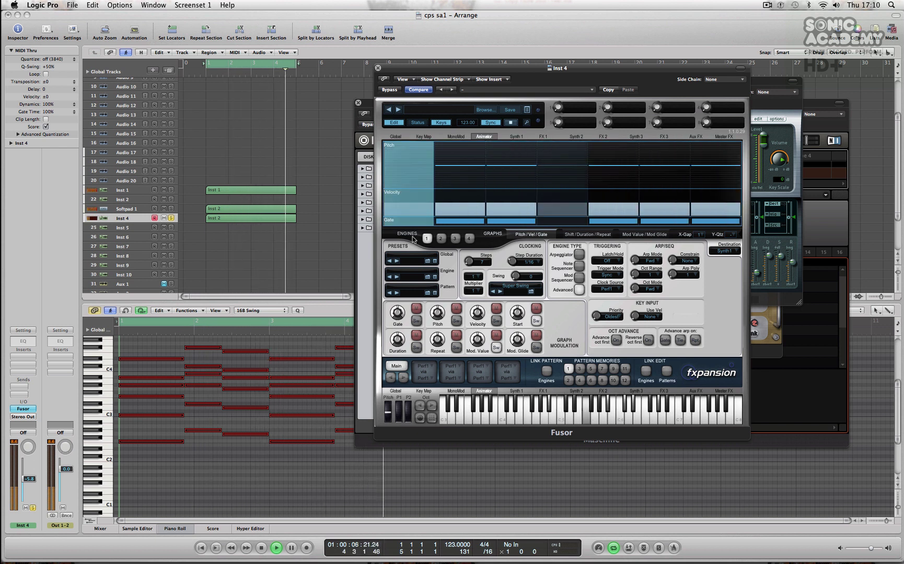
key("space")
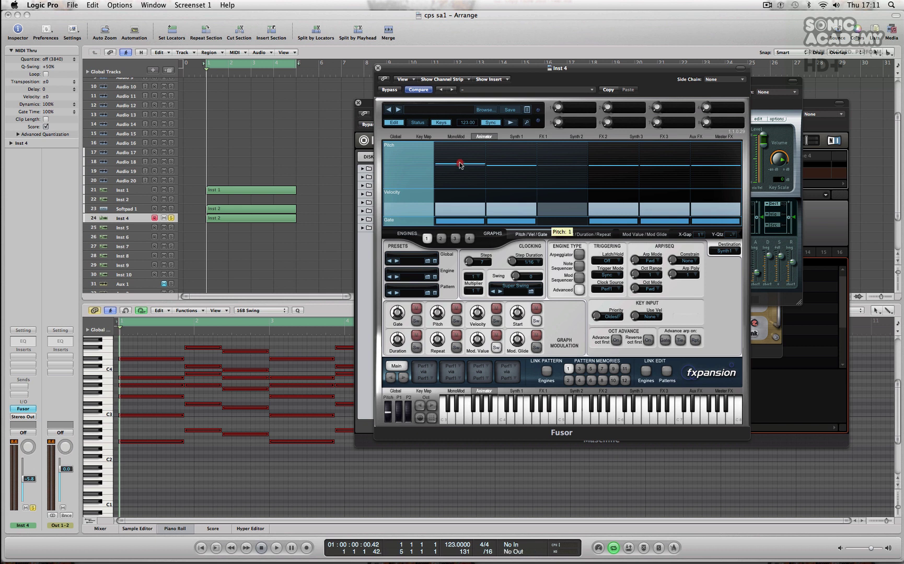
Raise the pitch of Animator step 2 to the top of its range and play back the pattern.
left_click_drag(459, 164, 455, 125)
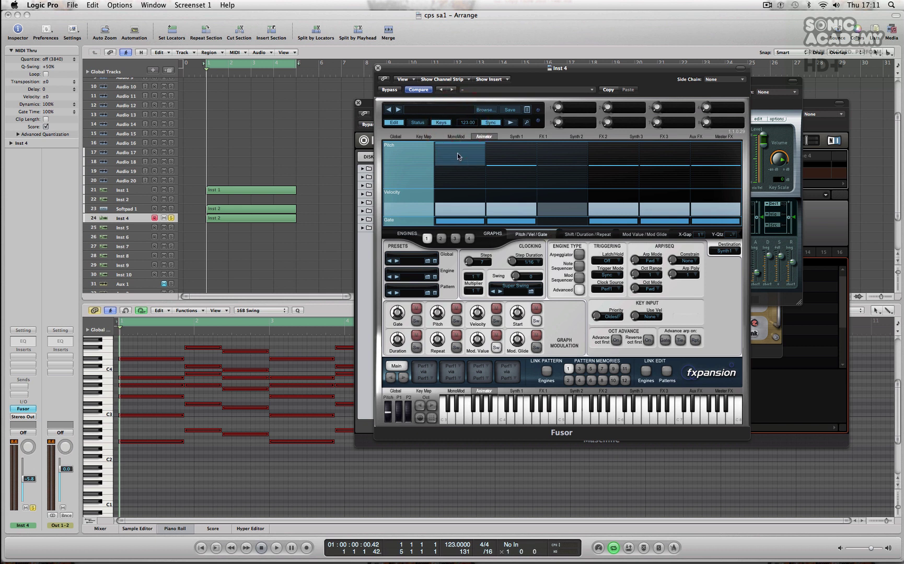
key("space")
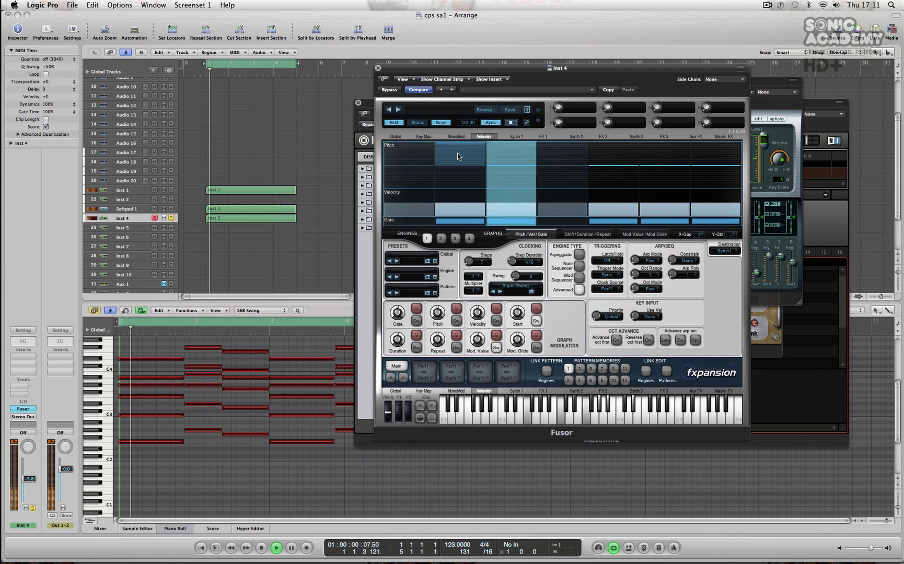
key("space")
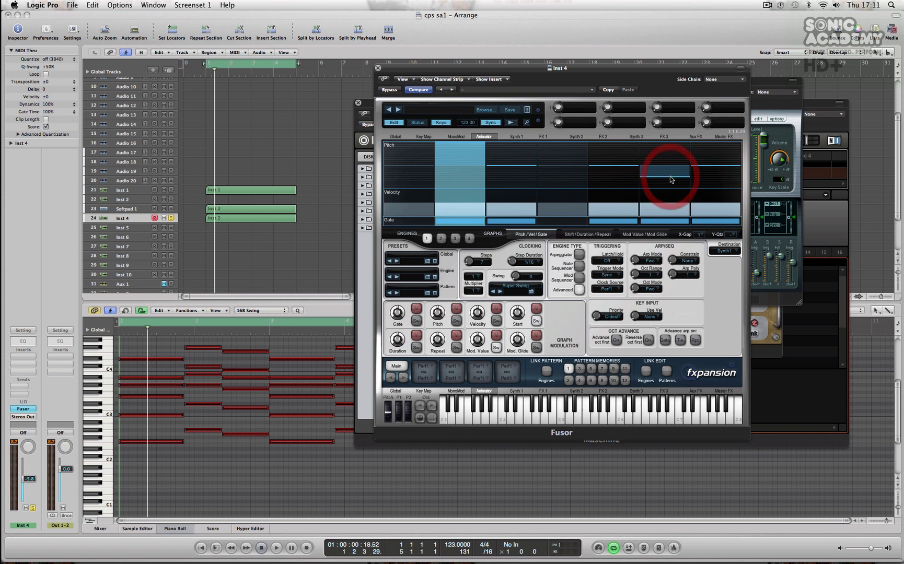
Lower the pitch of Animator step 6 to the bottom of its range during playback, stop, and return to the Synth 1 page.
key("space")
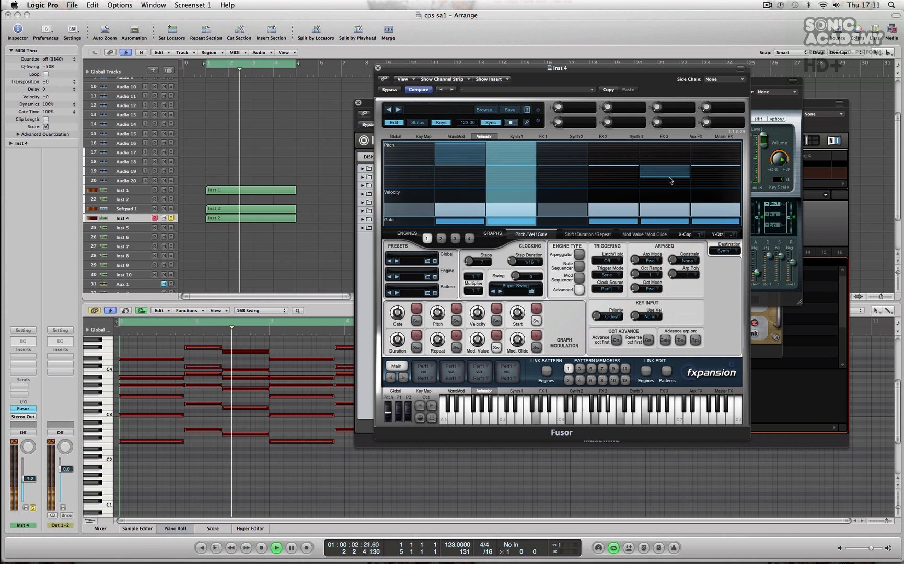
left_click_drag(669, 180, 667, 204)
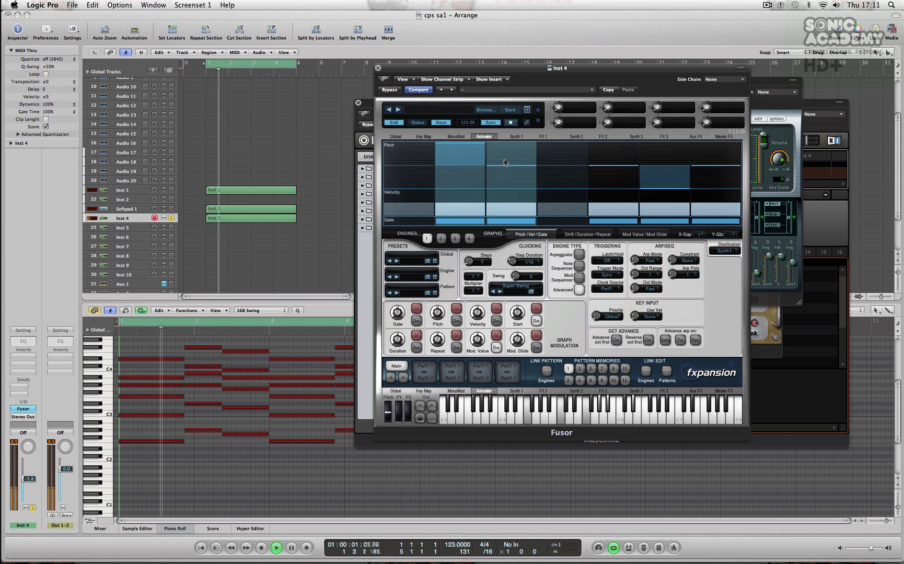
key("space")
left_click(513, 137)
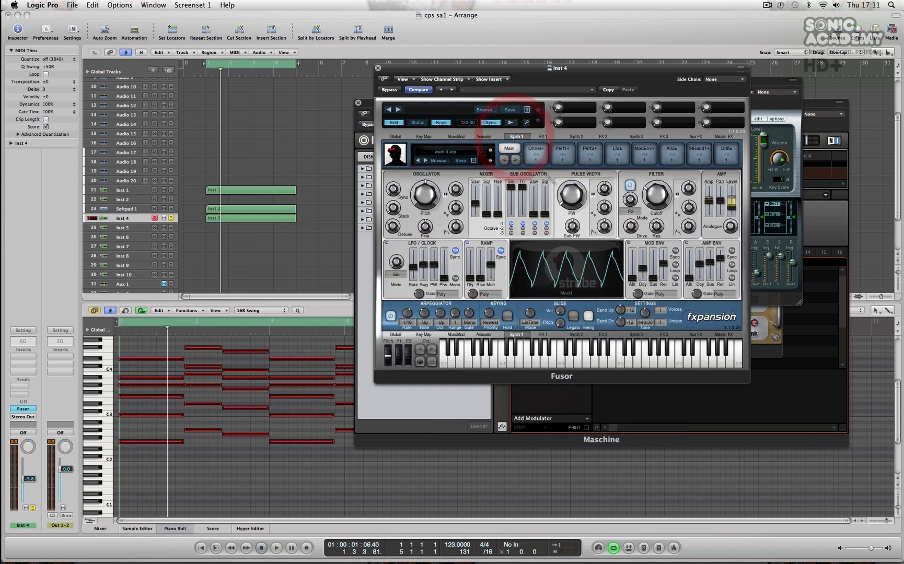
Solo Softpad 1 alongside Inst 4 and, during playback, refine the Strobe's L2 filter cutoff and raise its amp envelope release.
left_click_drag(657, 195, 656, 197)
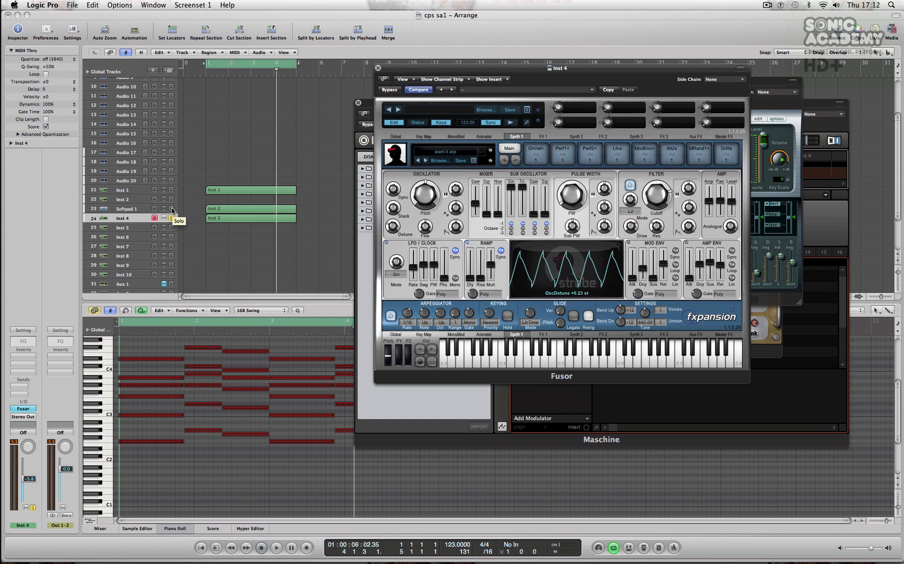
left_click(171, 209)
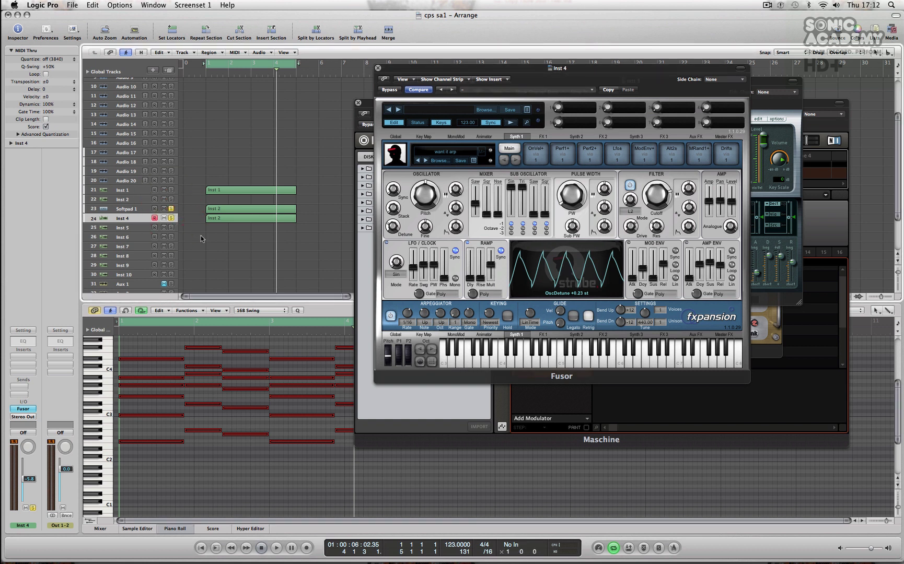
key("space")
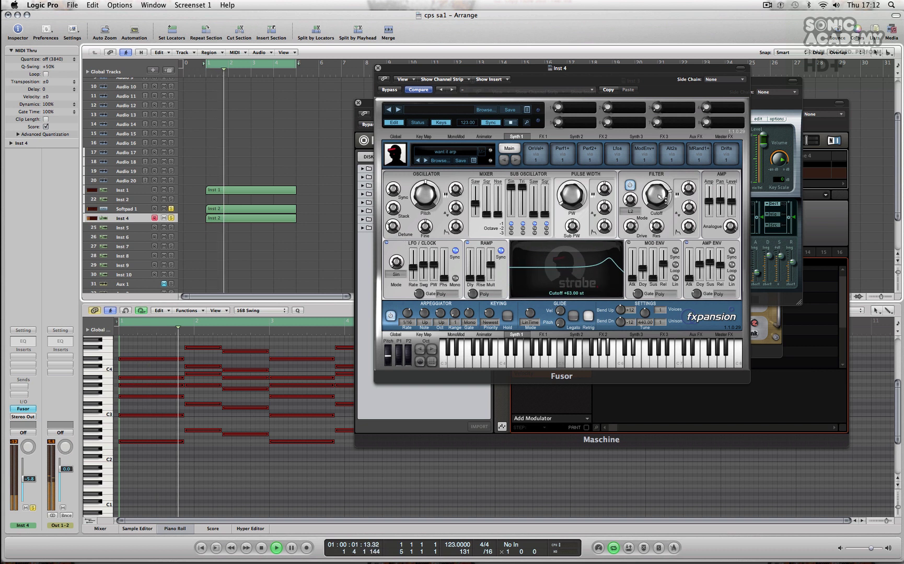
left_click_drag(659, 196, 665, 193)
left_click_drag(720, 267, 720, 256)
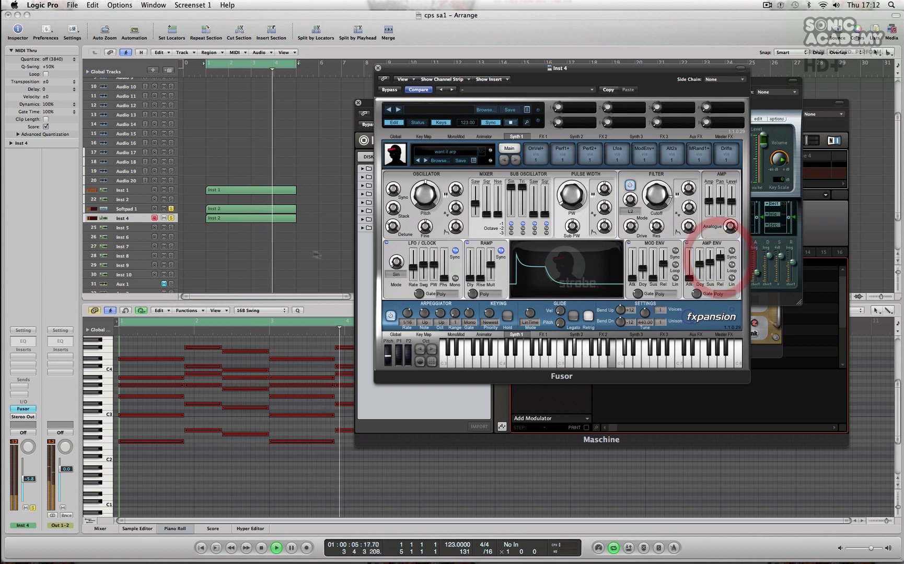
Solo the Audio 1 track so its loop plays along with Softpad 1 and Inst 4.
scroll(222, 231, "up", 5)
left_click(172, 82)
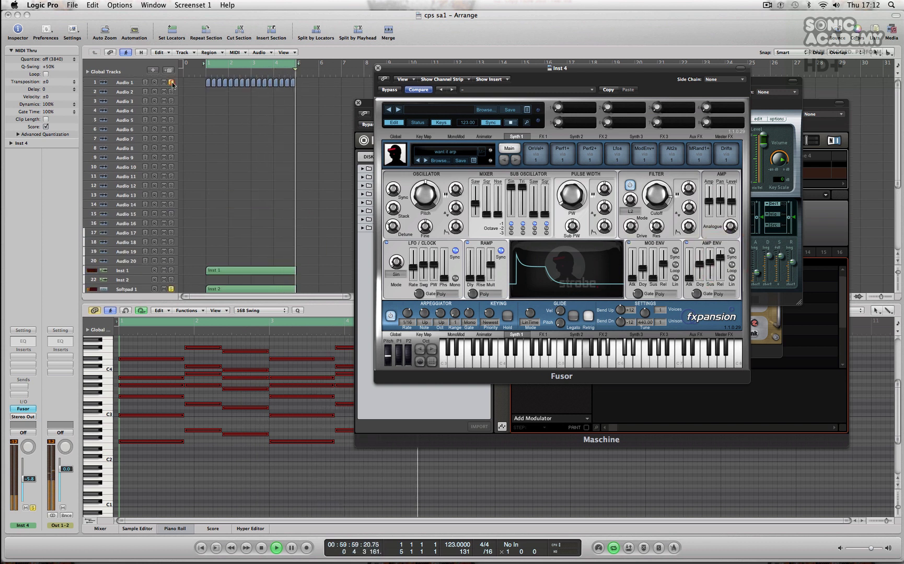
scroll(282, 164, "down", 5)
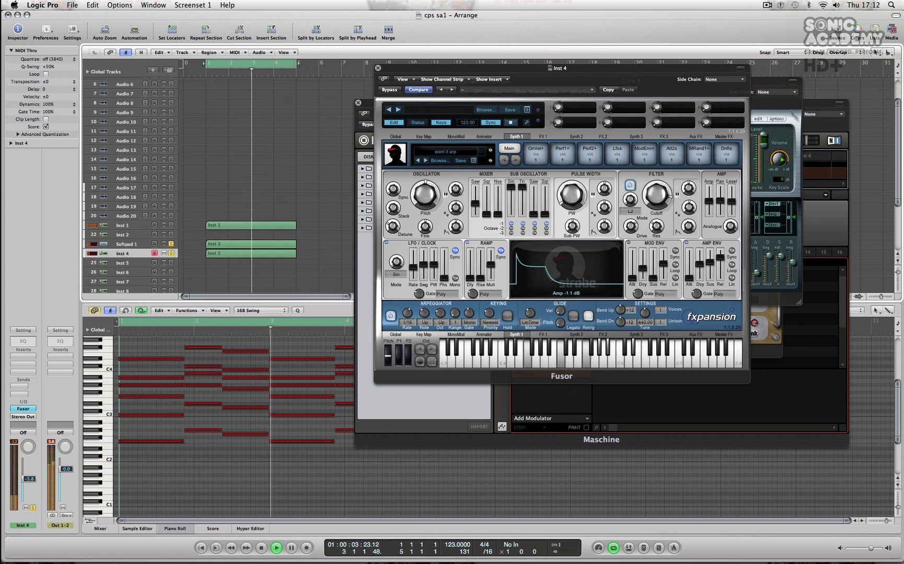
Adjust the filter cutoff of Softpad 1's EXS24 sampler during playback, return to Fusor and stop the playback.
left_click(773, 83)
left_click_drag(690, 147, 687, 156)
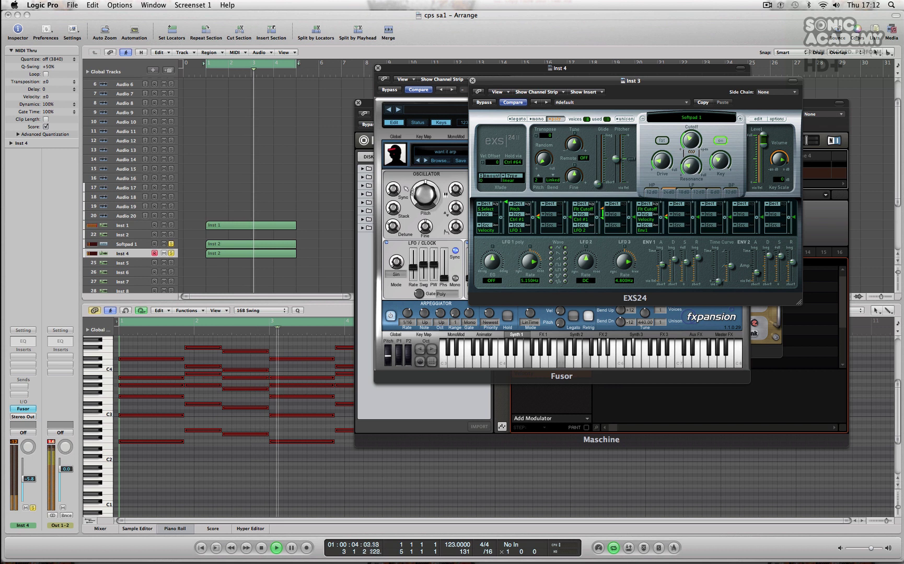
left_click(282, 182)
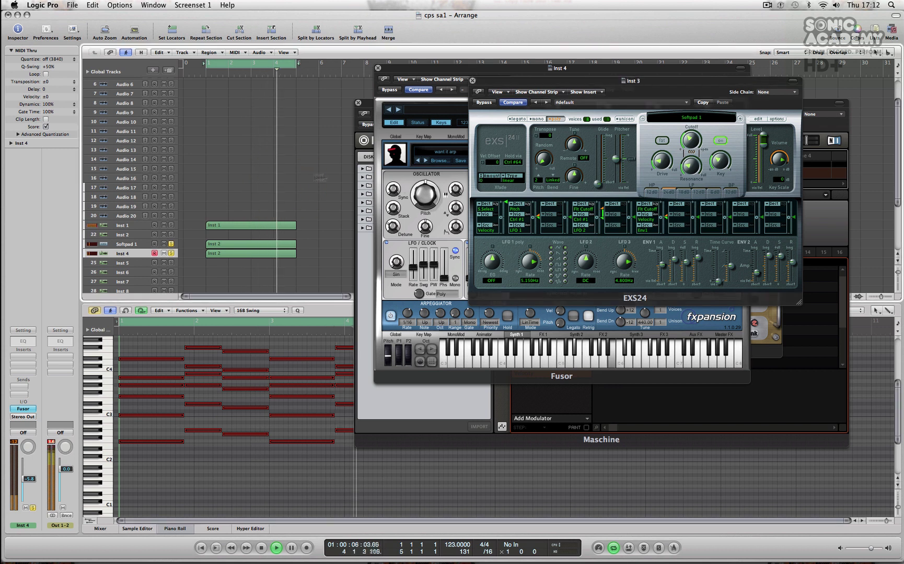
key("cmd+w")
key("space")
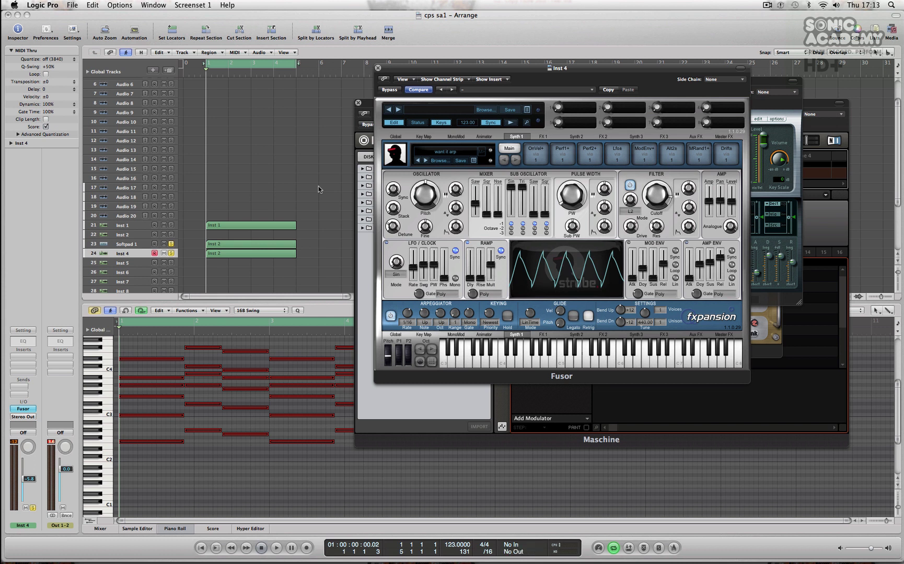
Load the BA 808 Style preset into Fusor's Synth 1 and play it with the other soloed tracks.
left_click(485, 137)
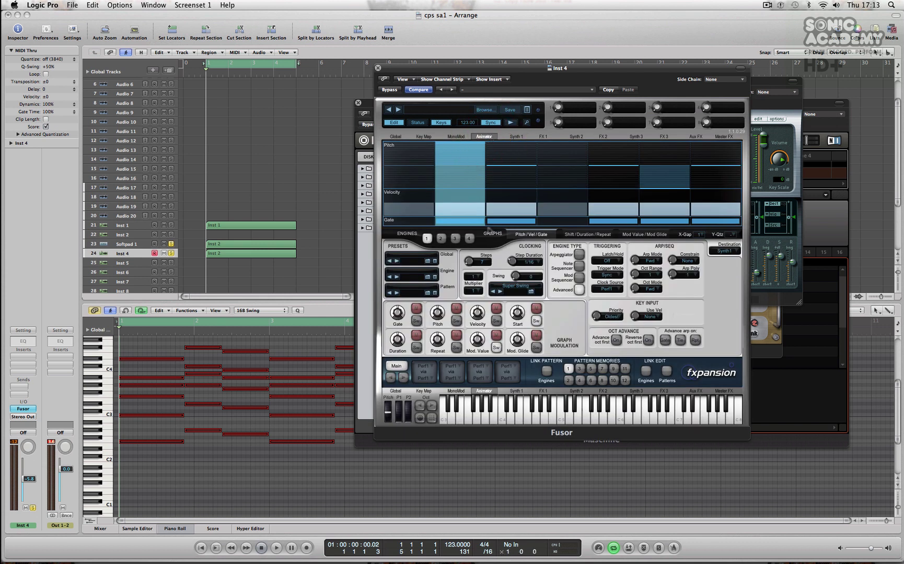
left_click(516, 137)
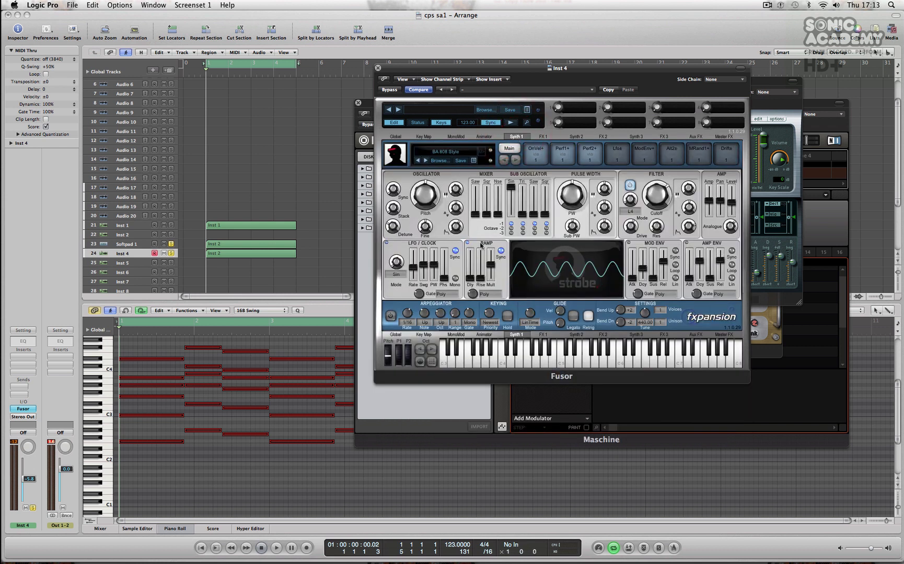
key("space")
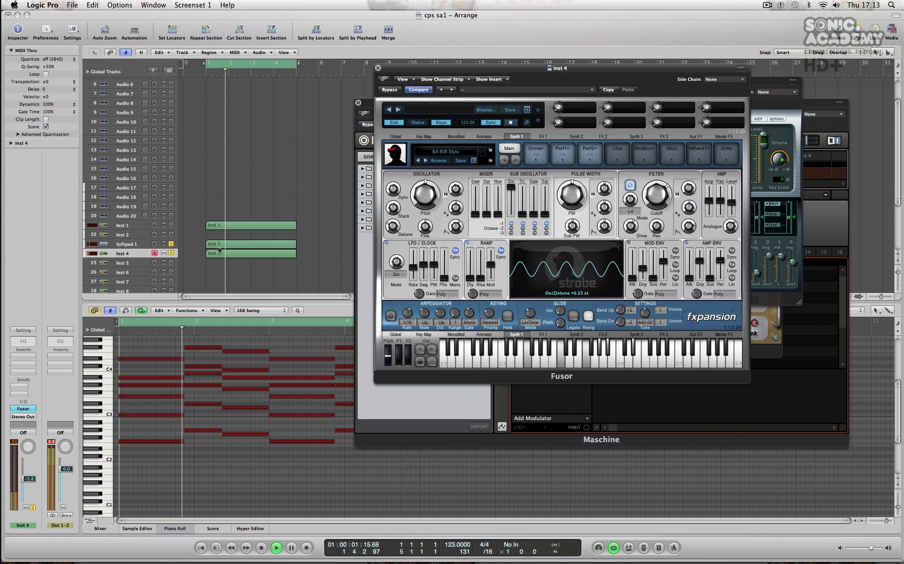
scroll(219, 213, "up", 5)
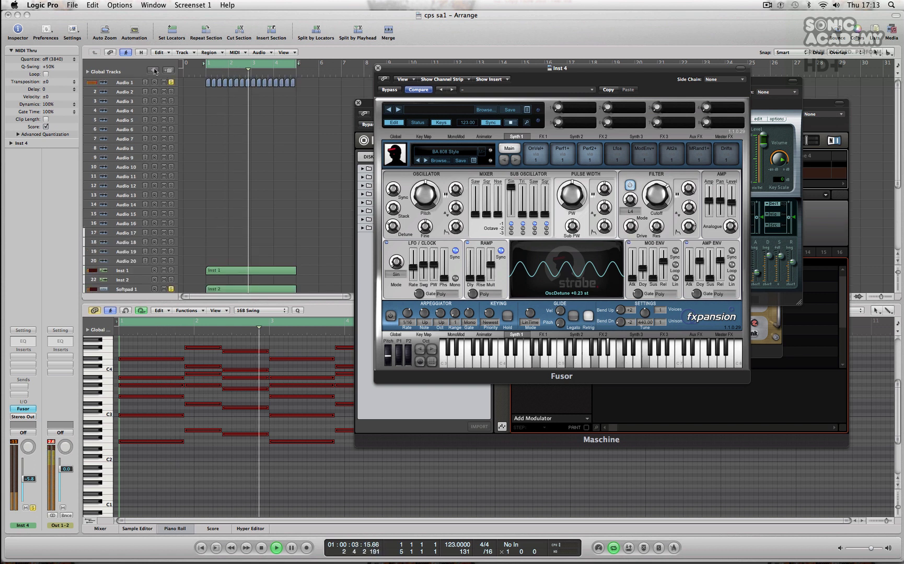
scroll(236, 197, "down", 10)
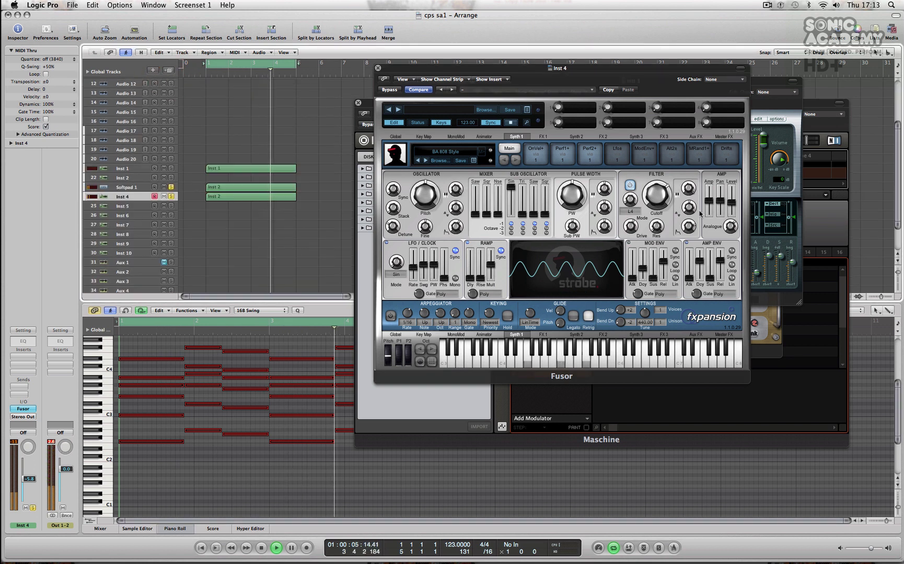
Lower the Strobe filter cutoff to -10.00 st and set its amp level to -5.6 dB, restarting the playback.
left_click_drag(653, 187, 659, 238)
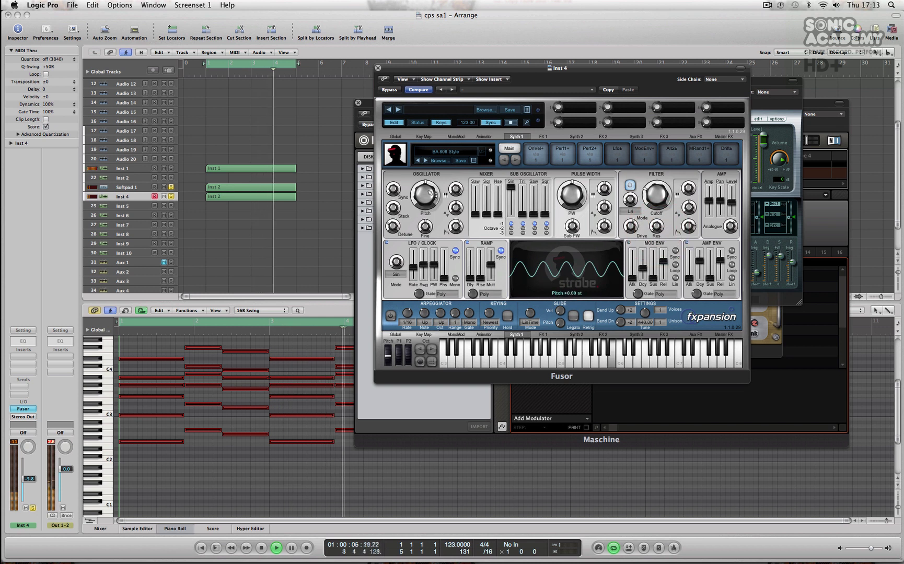
key("space")
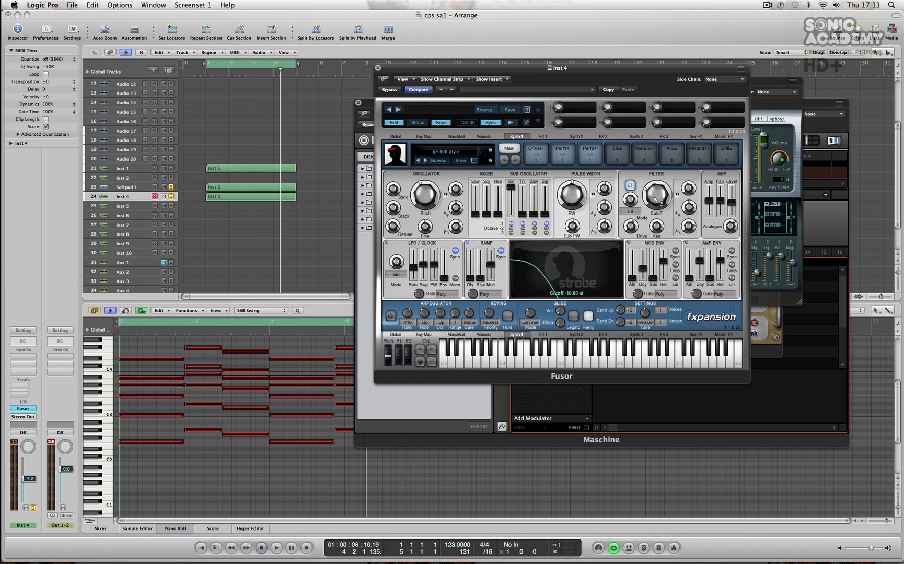
key("space")
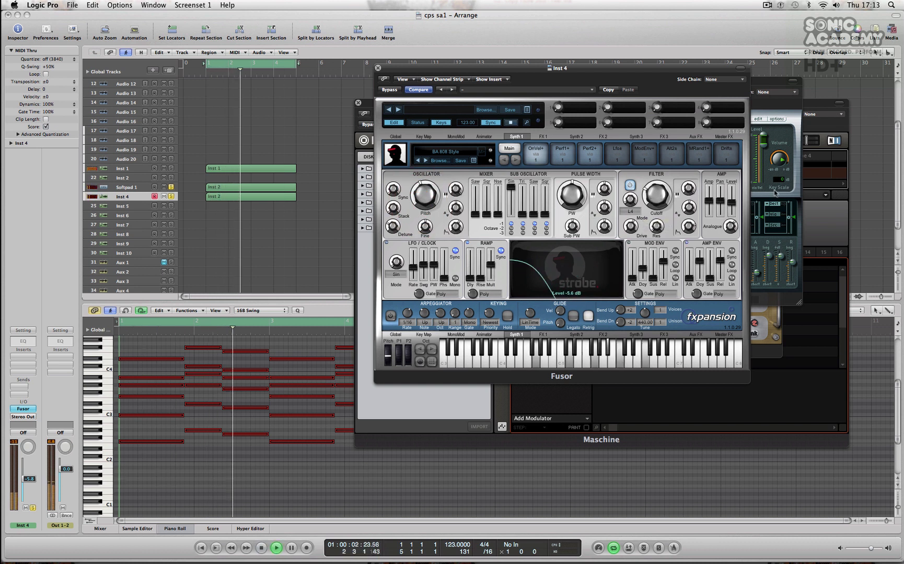
Raise the filter cutoff of Softpad 1's EXS24 sampler during playback and stop.
left_click(770, 95)
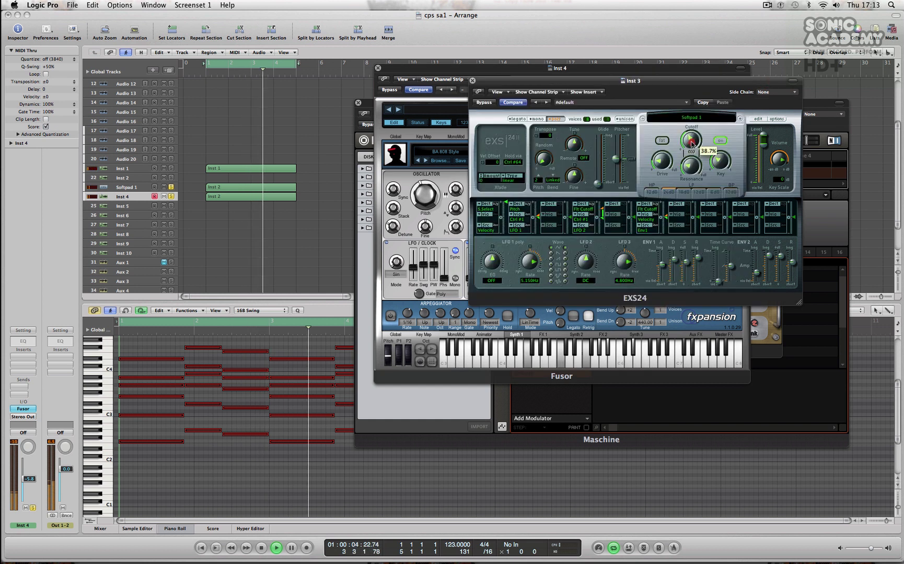
left_click_drag(691, 141, 684, 123)
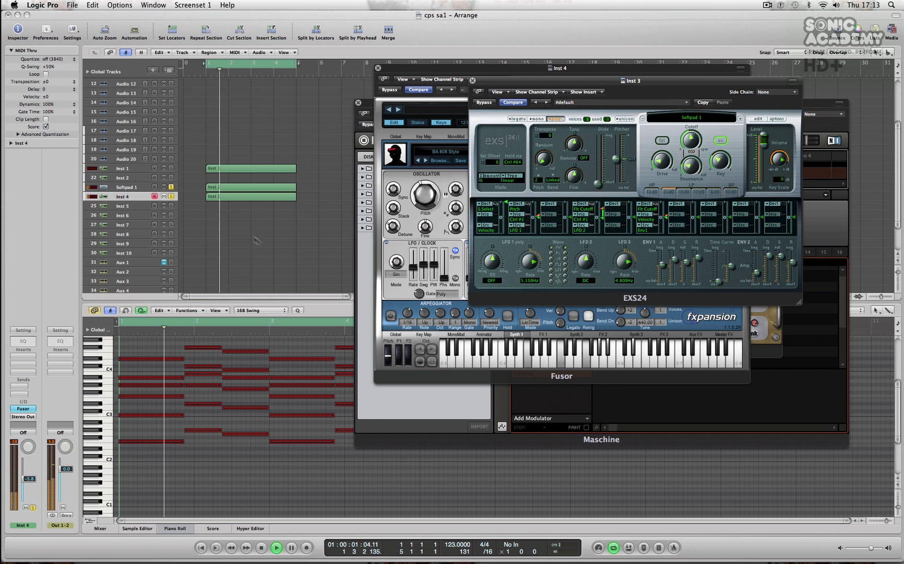
key("space")
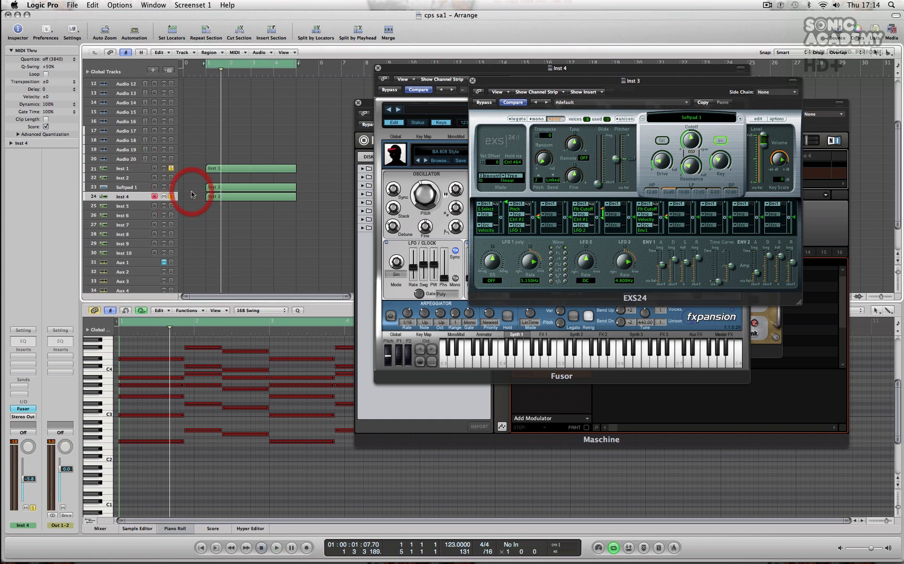
Solo Inst 1, take its FilterBank3 out of bypass and raise the filter 1 cutoff to about 646 Hz during playback.
key("space")
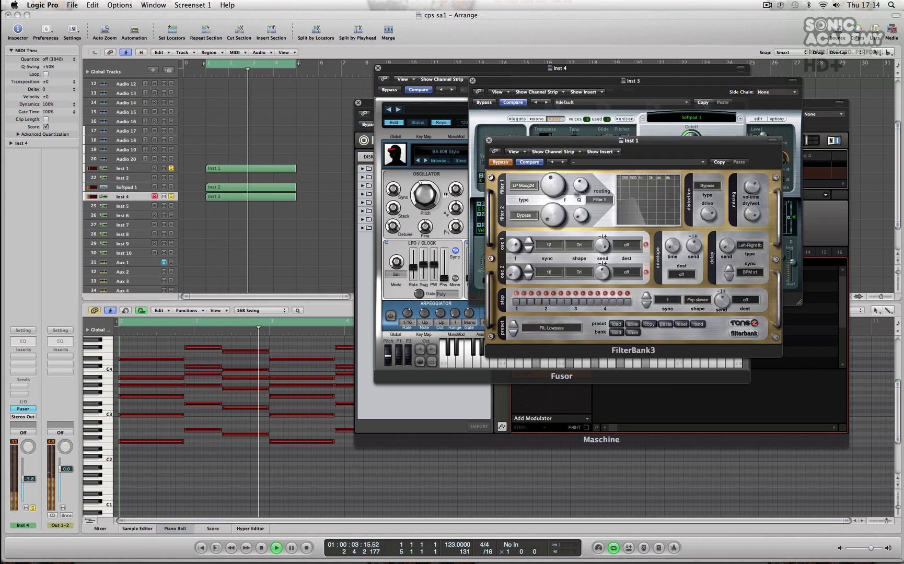
left_click(558, 194)
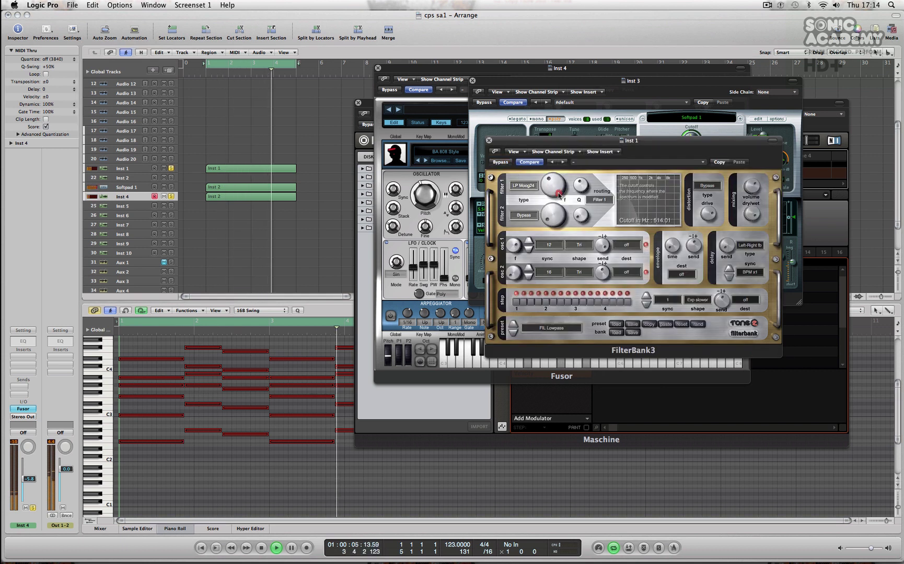
left_click_drag(558, 194, 556, 188)
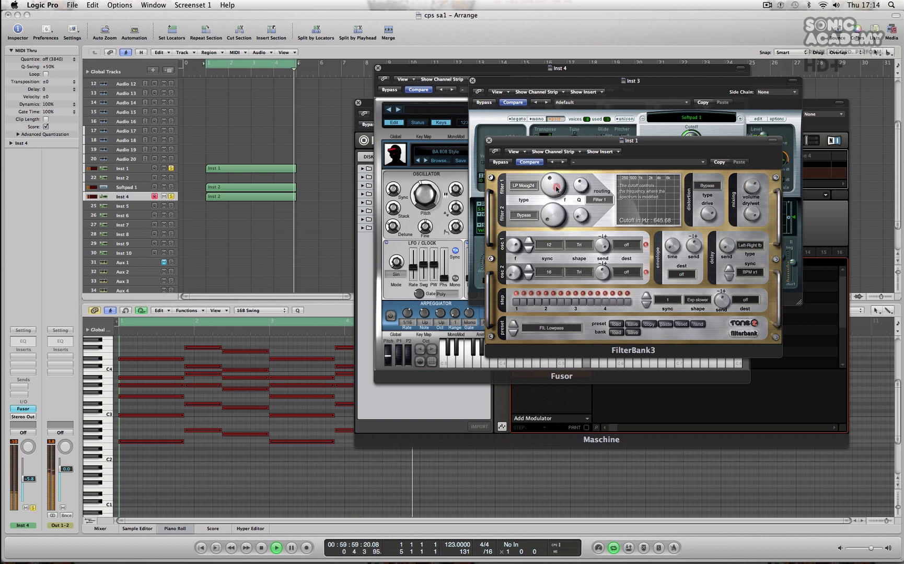
Bring Inst 4's Fusor back to the front and raise the Strobe filter cutoff during playback.
left_click(522, 68)
left_click(653, 194)
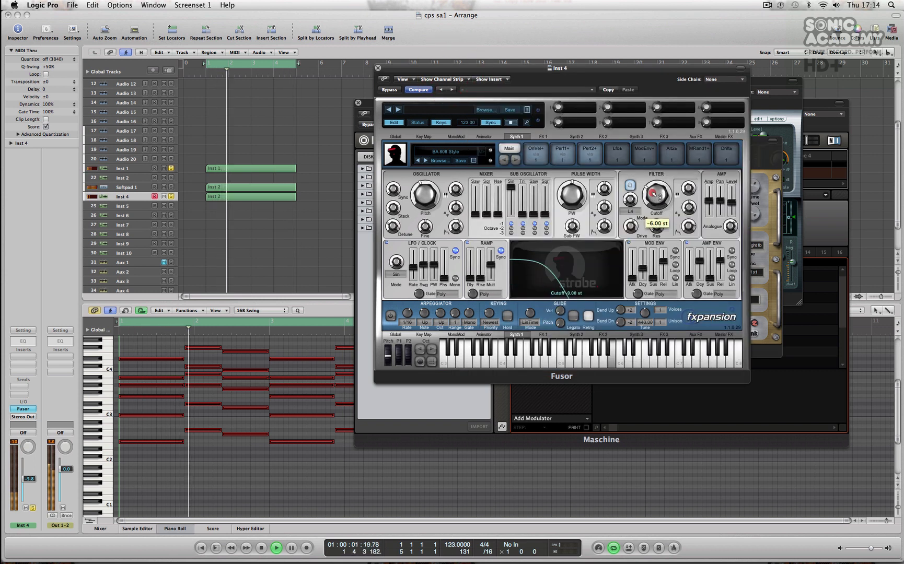
left_click_drag(653, 195, 647, 179)
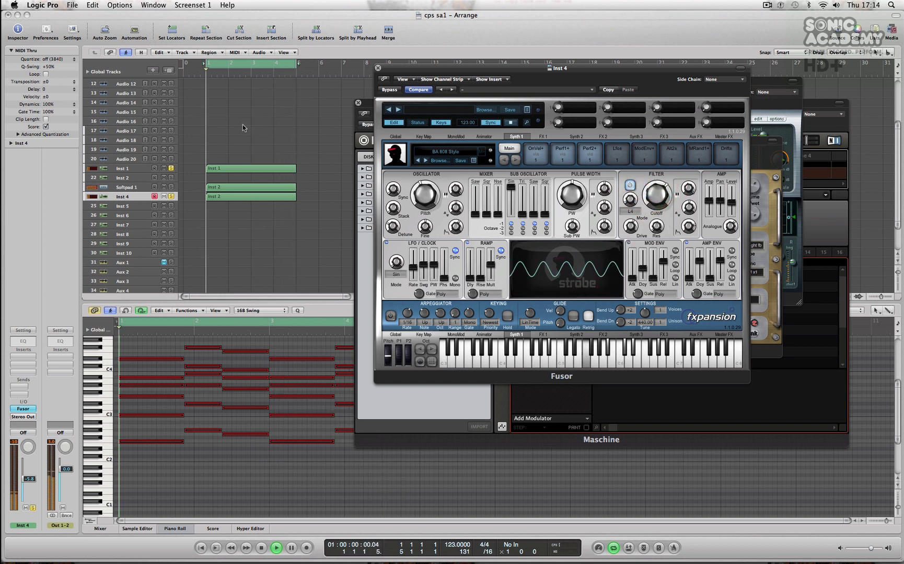